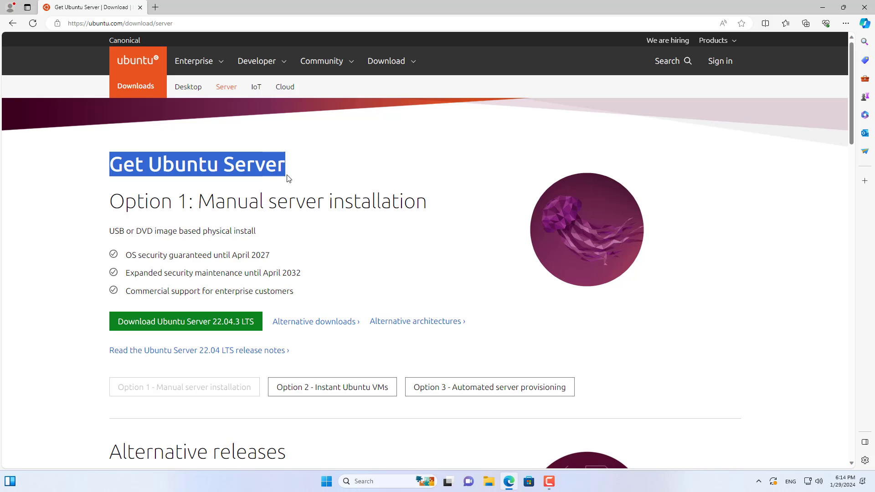
Download the Ubuntu Server 22.04.3 LTS image from the Ubuntu Server page.
left_click(62, 265)
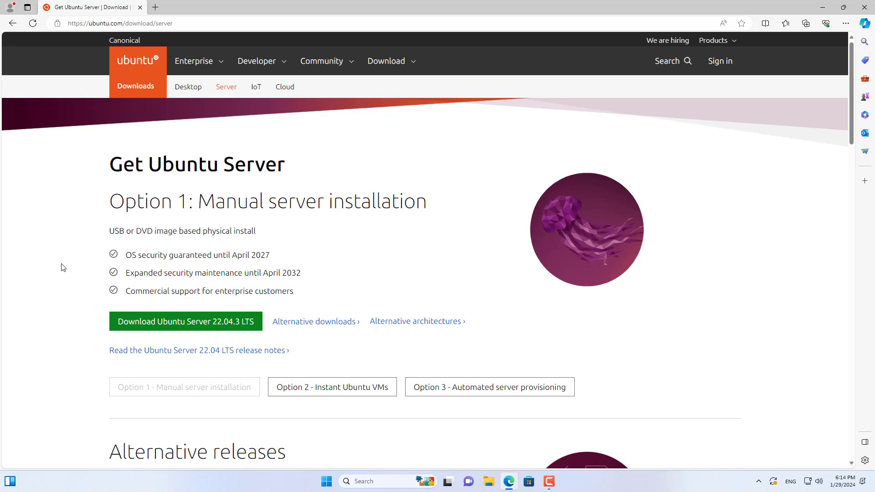
left_click(193, 320)
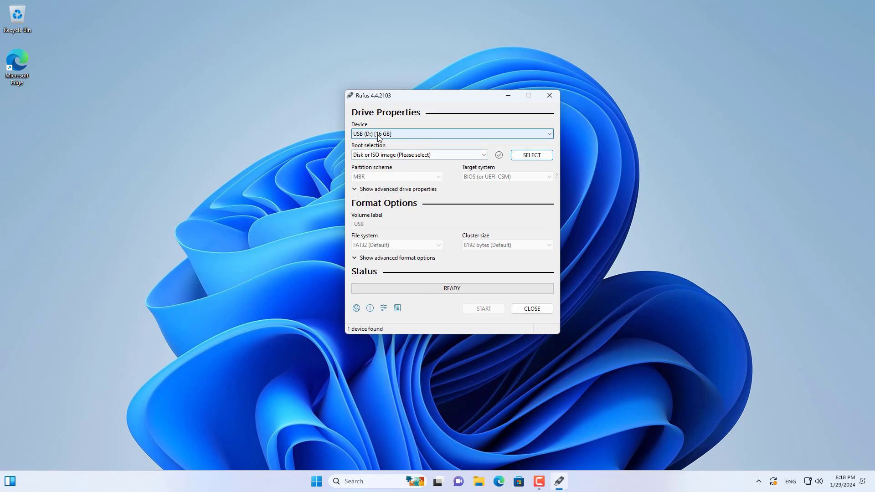
In Rufus, choose the USB (D:) [16 GB] device and load the ubuntu-22.04.3-live-server-amd64 disc image.
left_click(378, 137)
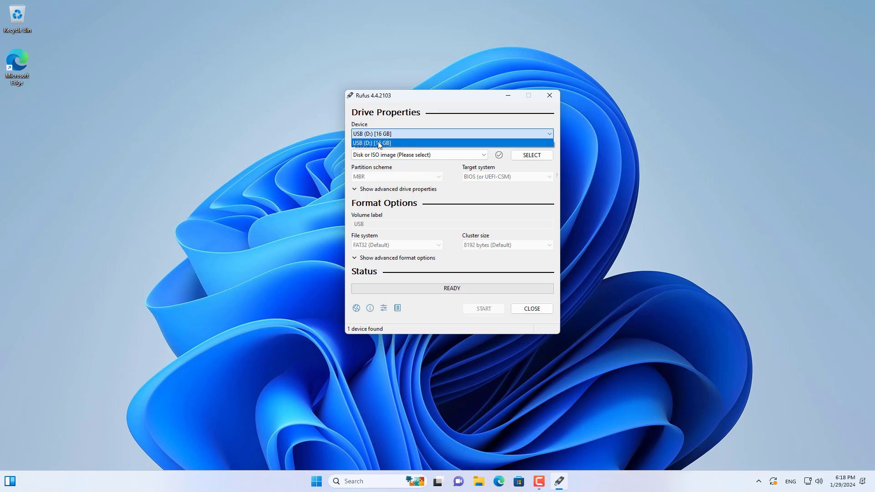
left_click(380, 143)
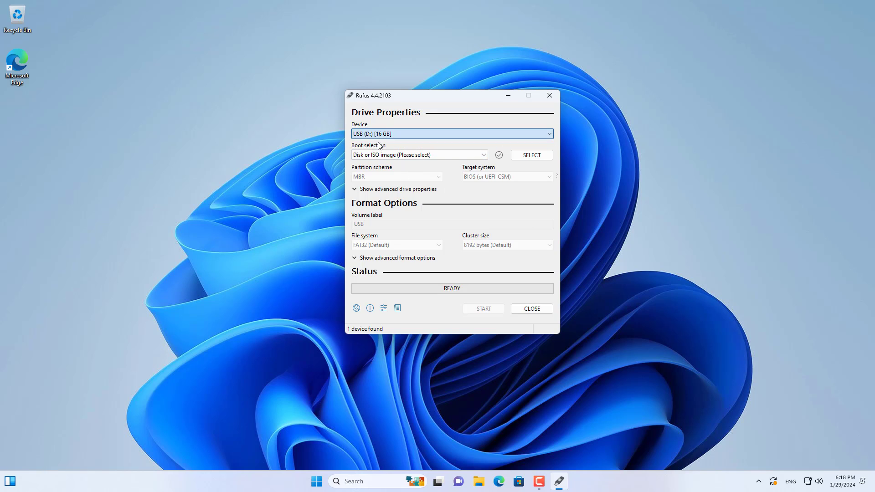
left_click(532, 156)
left_click(465, 190)
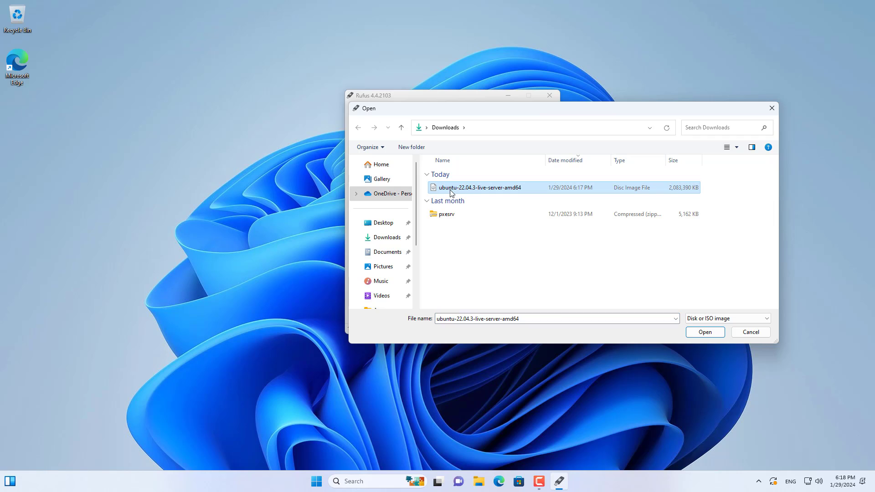
left_click(702, 331)
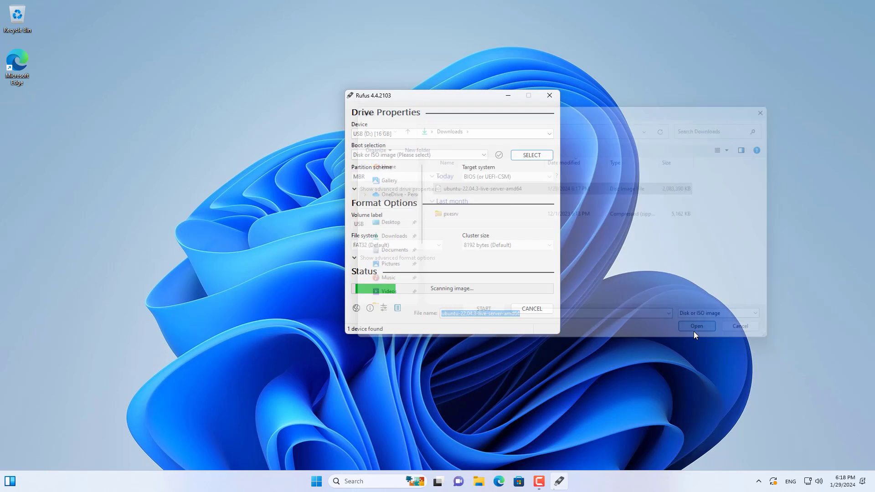
Start writing the Ubuntu Server image to the USB drive and accept erasing all its data.
left_click_drag(458, 246, 335, 245)
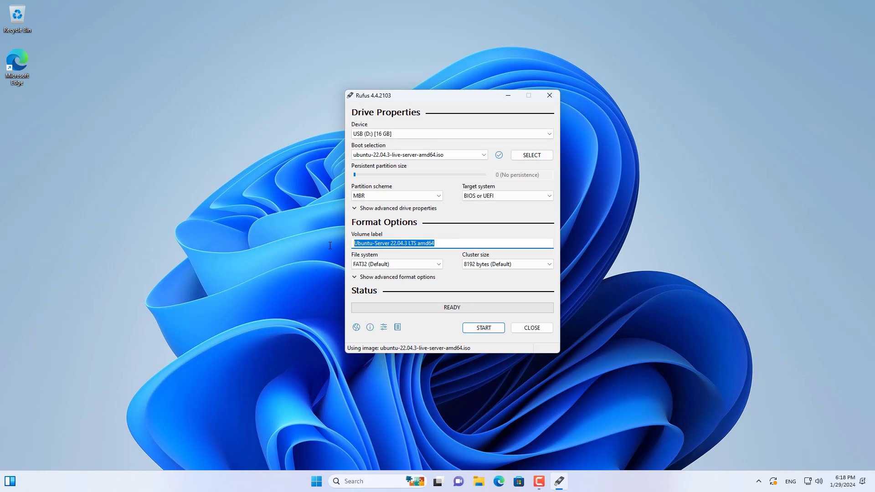
left_click(492, 328)
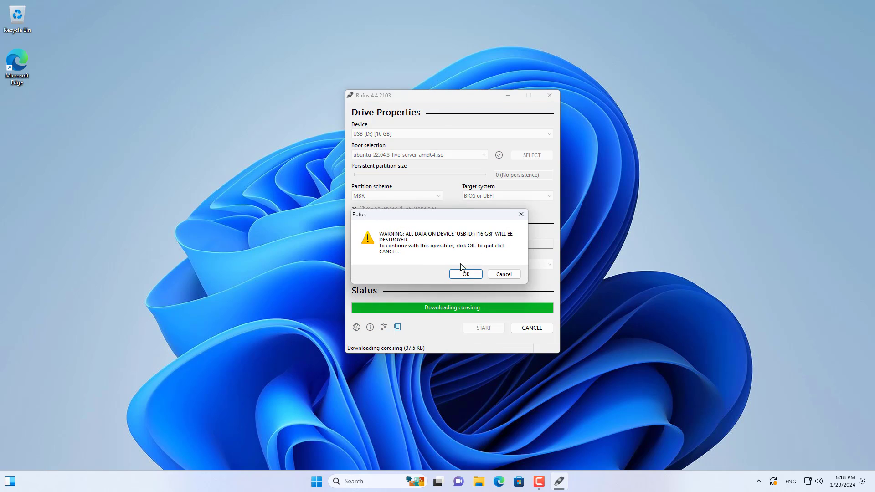
left_click(465, 274)
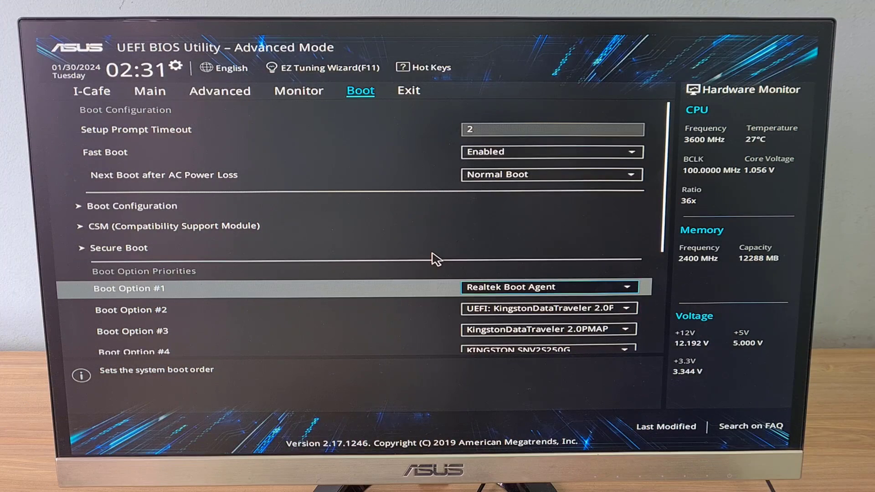
In the UEFI BIOS, set Boot Option #1 to UEFI: KingstonDataTraveler 2.0PMAP, Partition 1.
key("Return")
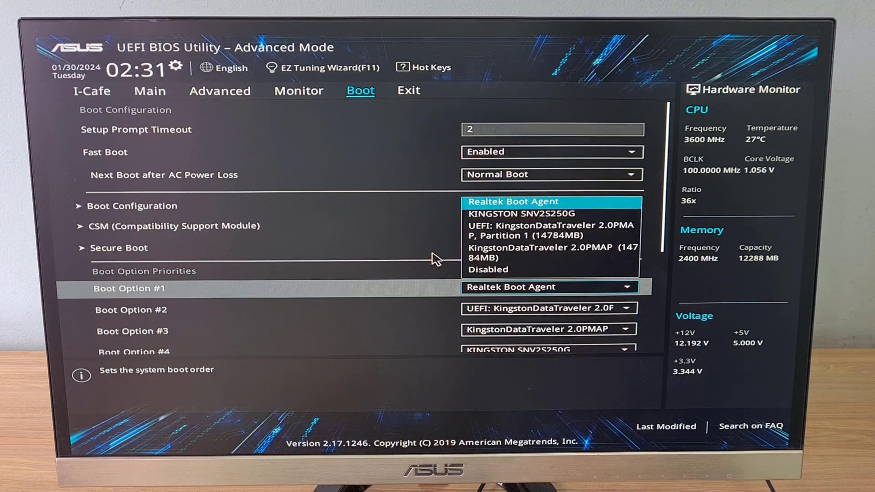
key("Down")
key("Down")
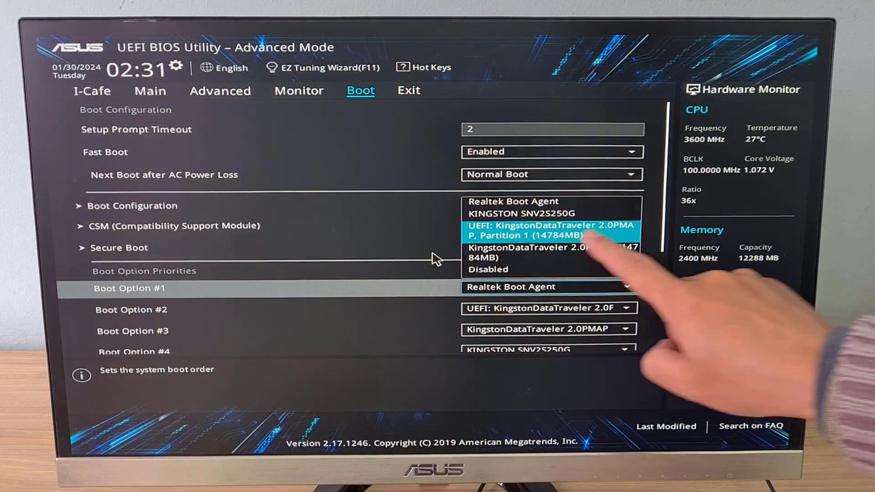
key("Return")
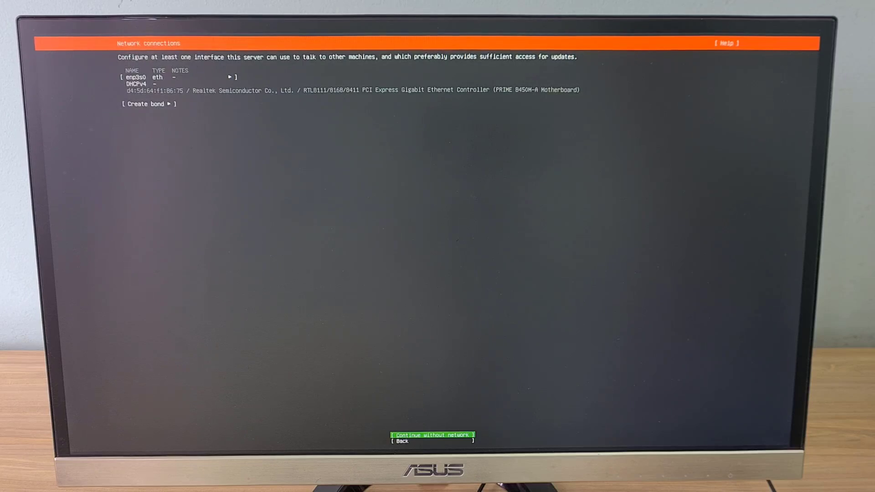
In the Ubuntu Server installer, set the IPv4 method of the enp3s0 interface to Manual.
key("Up")
key("Up")
key("Up")
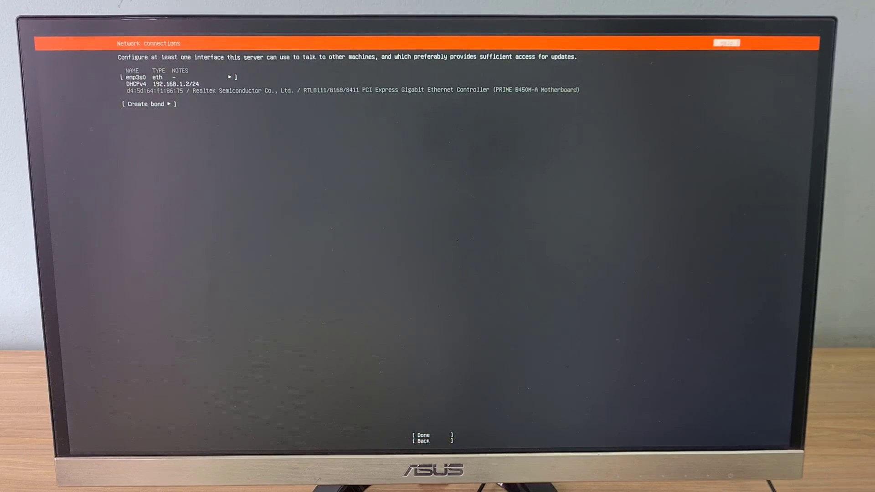
key("Down")
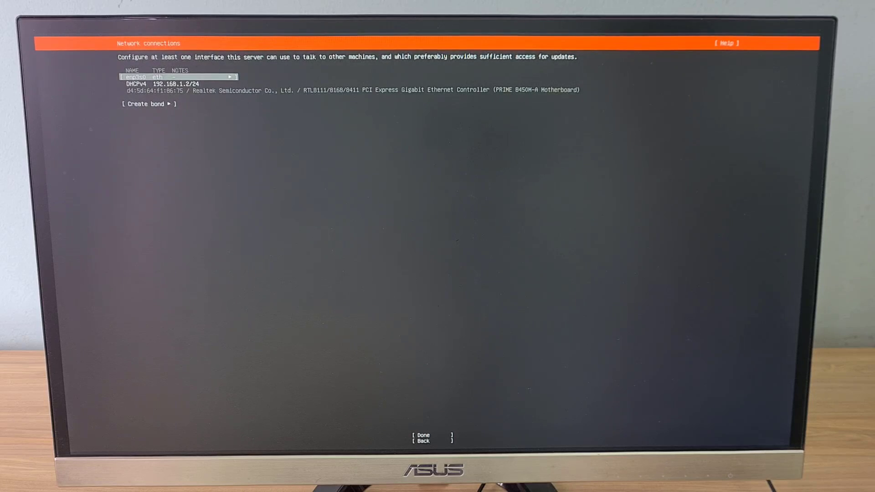
key("Return")
key("Down")
key("Down")
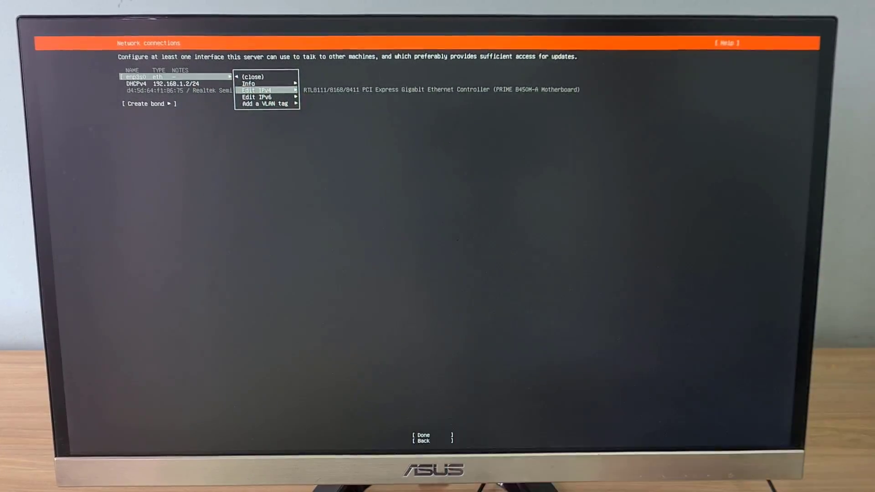
key("Return")
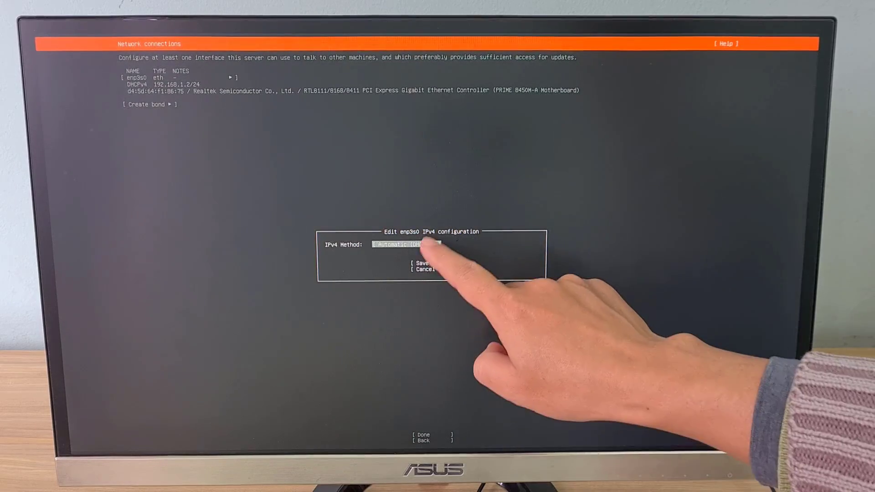
key("Return")
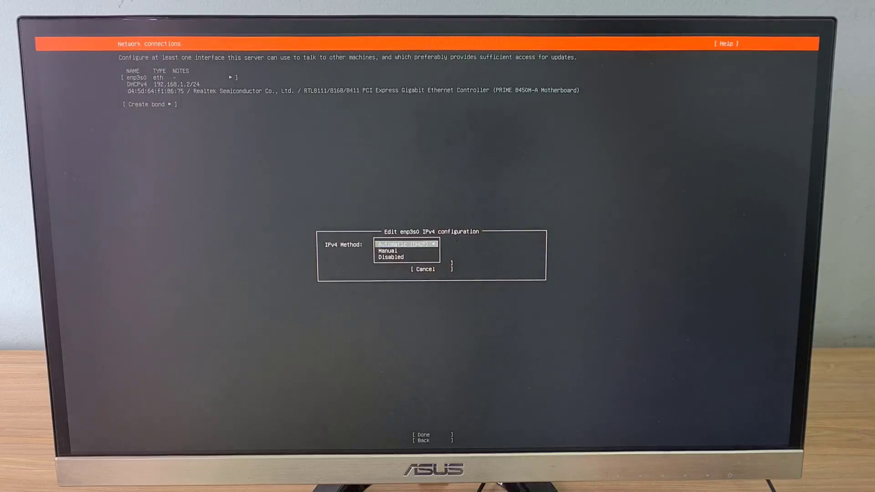
key("Down")
key("Return")
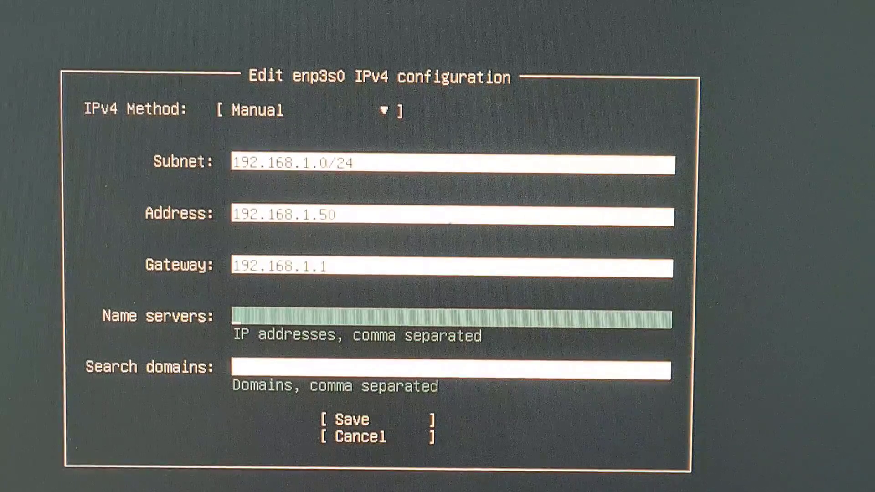
Save the static IPv4 setup with subnet 192.168.1.0/24, address 192.168.1.50, gateway 192.168.1.1 and name server 8.8.8.8, and accept the network connections.
type("8.8")
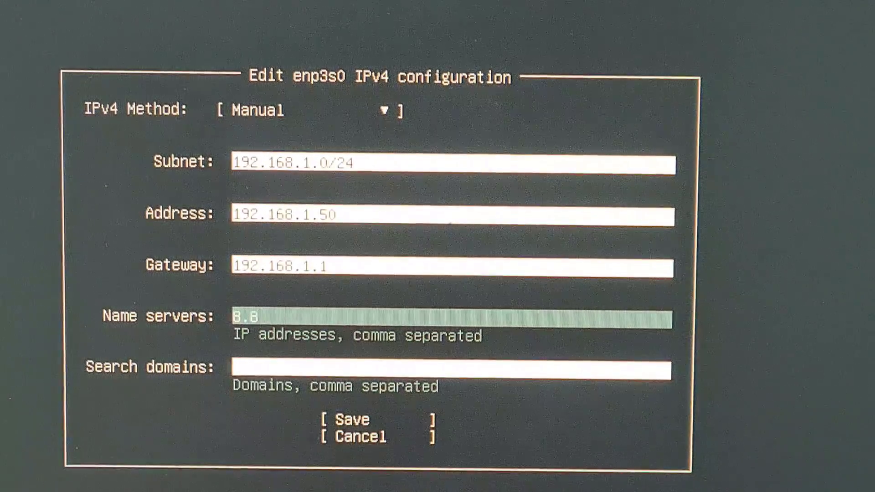
type(".8.")
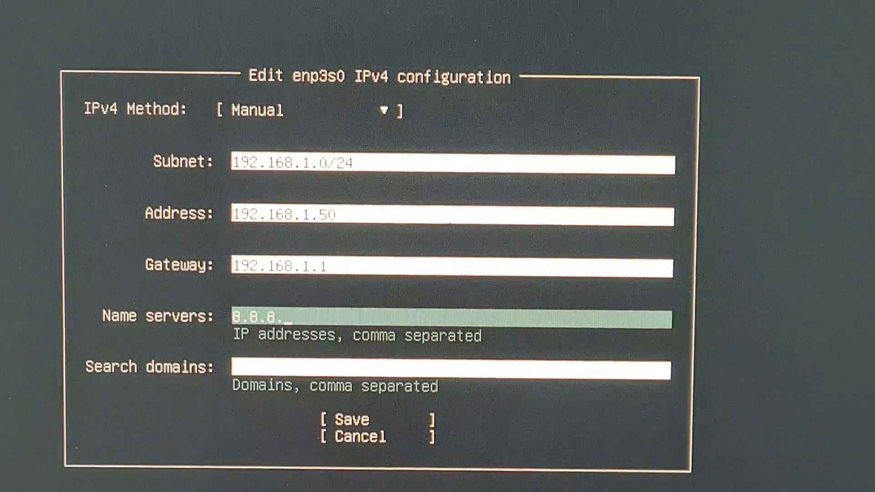
type("8")
key("Tab")
key("Tab")
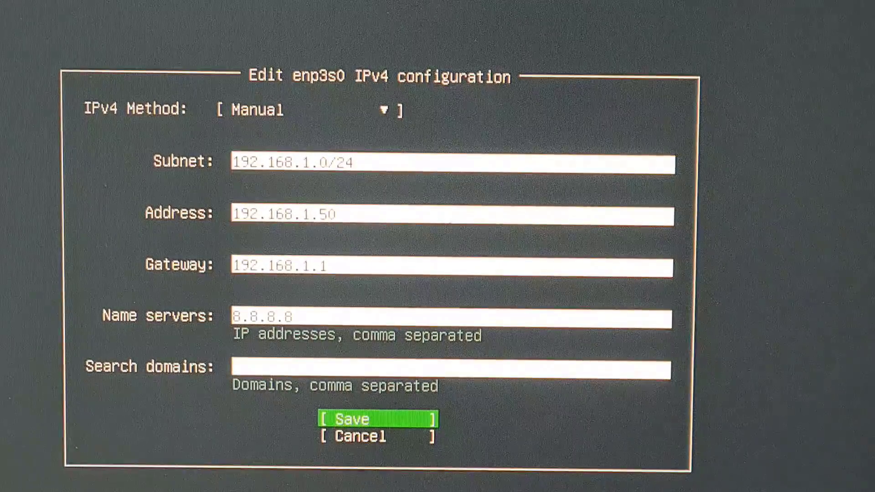
key("Return")
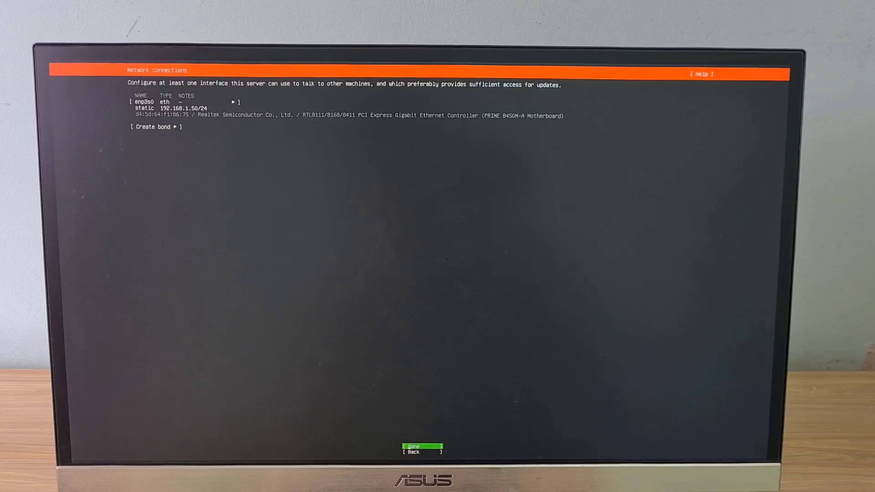
key("Return")
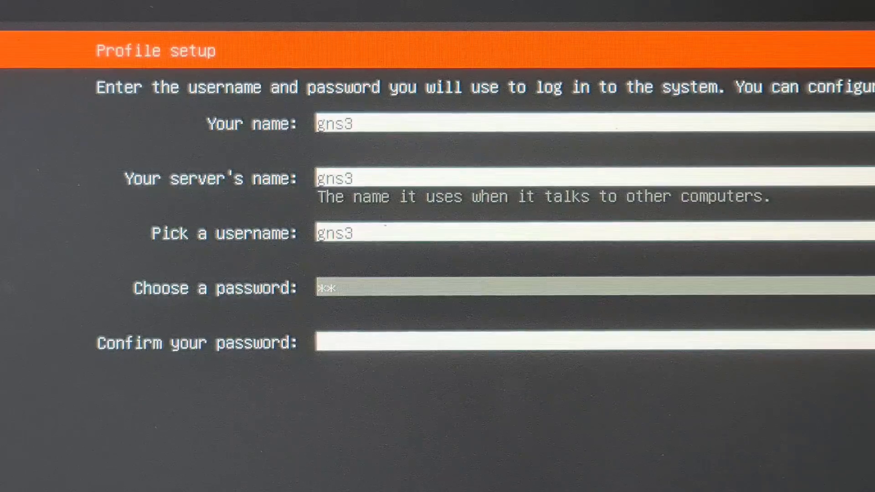
Complete the profile setup with gns3 as name, server name and username, and enter and confirm the account password.
type("s3")
key("Tab")
type("gns")
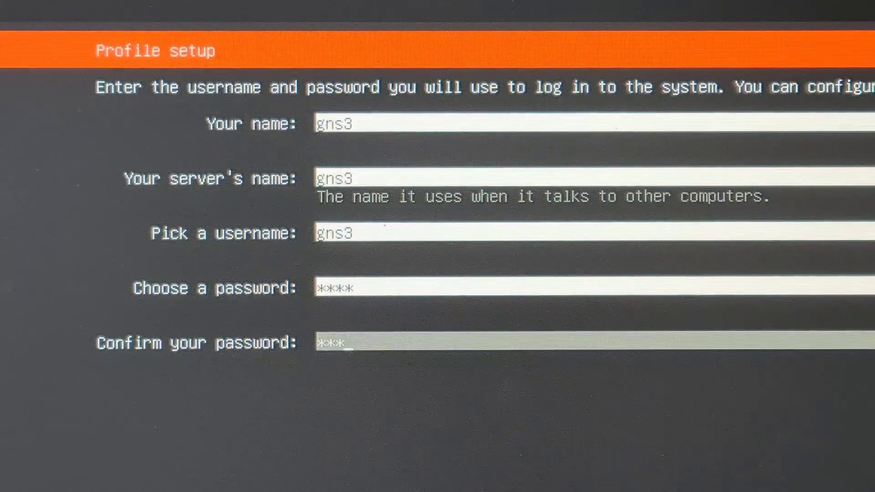
type("3")
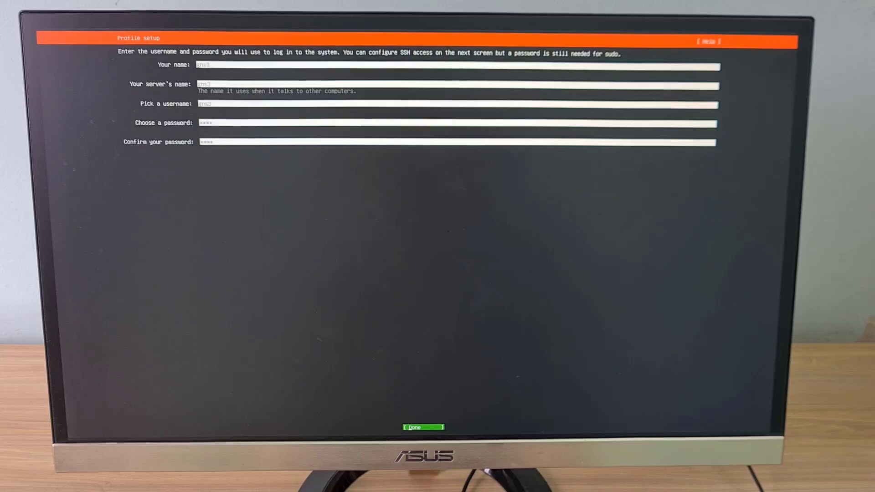
key("Return")
key("Return")
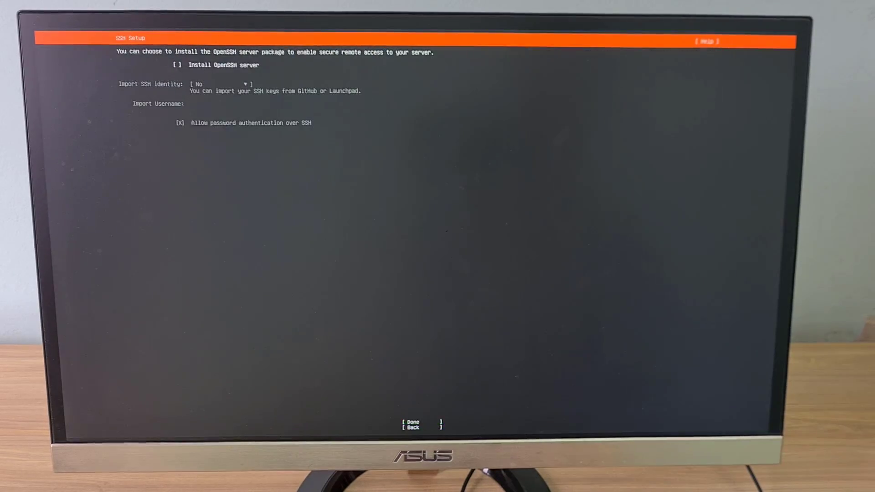
Enable the installation of the OpenSSH server in the SSH setup.
key("space")
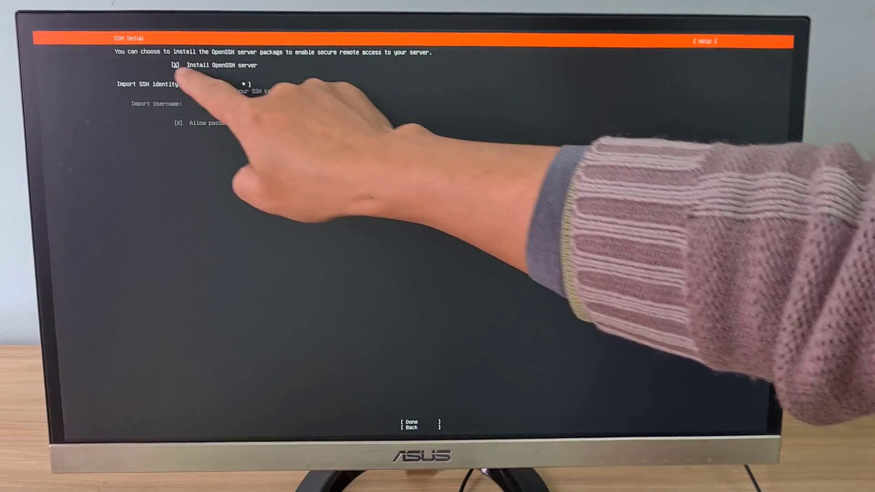
key("Tab")
key("Tab")
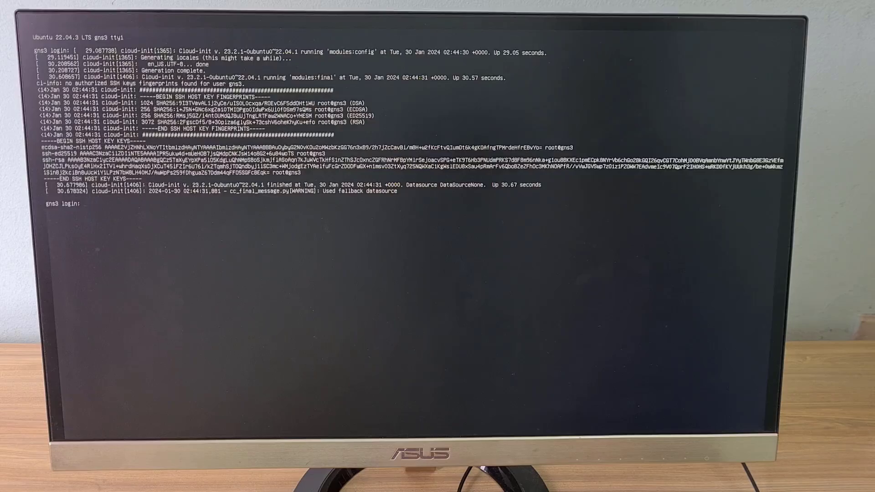
Log in at the server console as user gns3 with the account password.
type("gns3")
key("Return")
type("gns3")
key("Return")
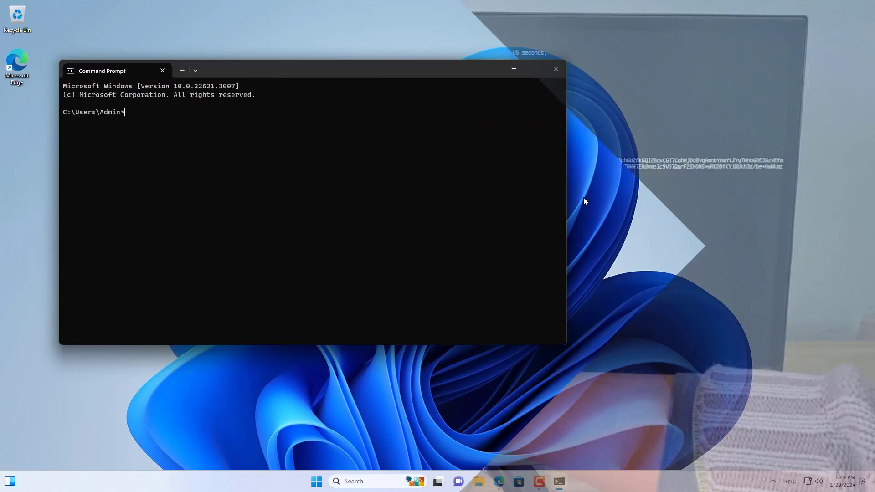
type("ssh gn")
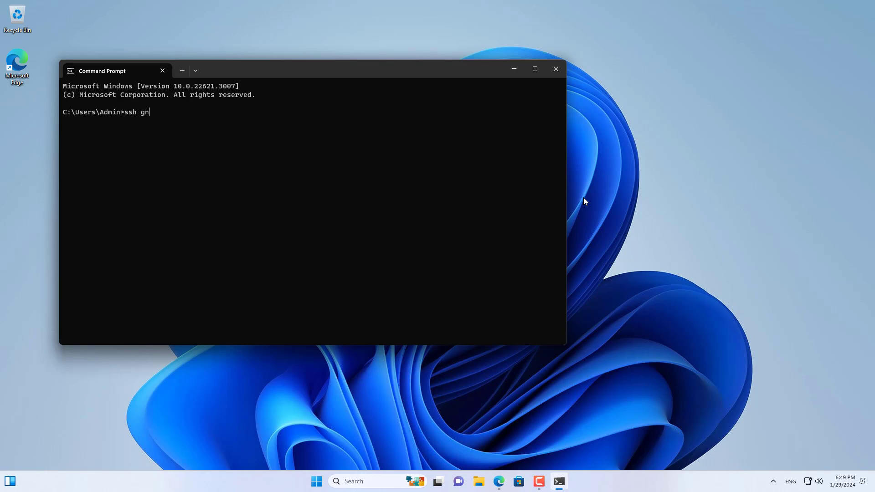
type("s3@192.168.1.50")
left_click(277, 134)
key("Return")
type("yes")
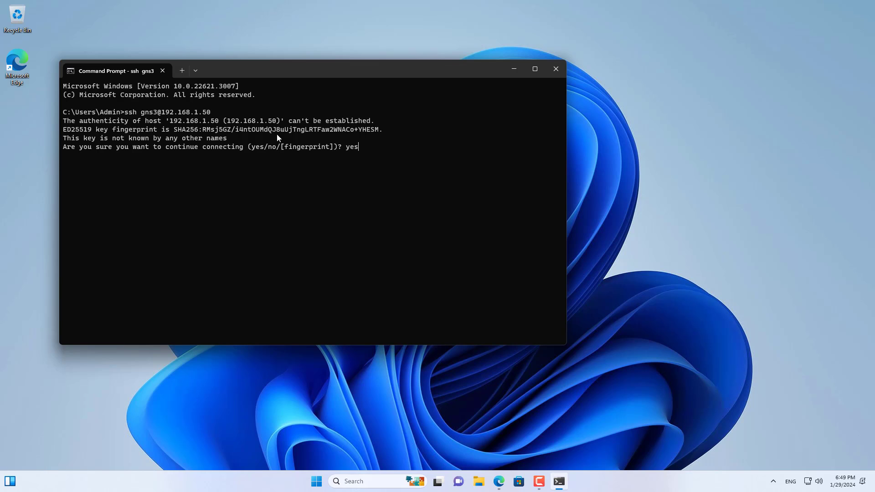
key("Return")
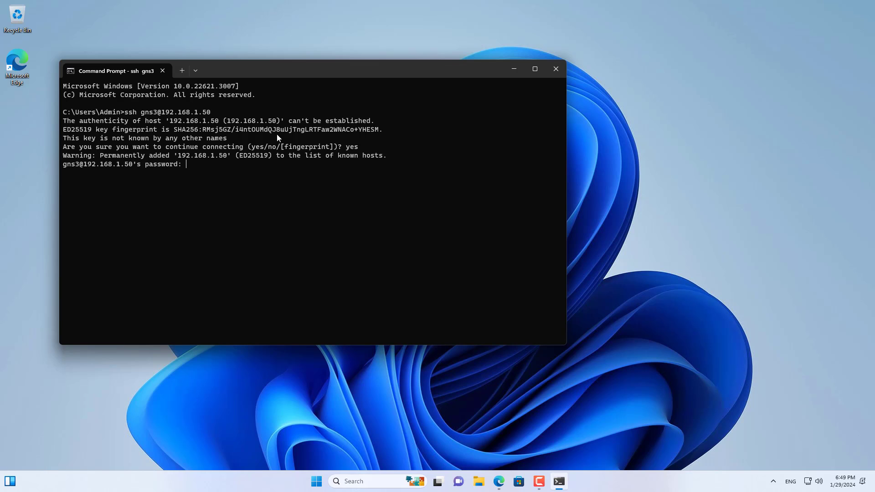
key("Return")
Clear the terminal and refresh the package lists with sudo apt update -y, authorising it with the sudo password.
type("clea")
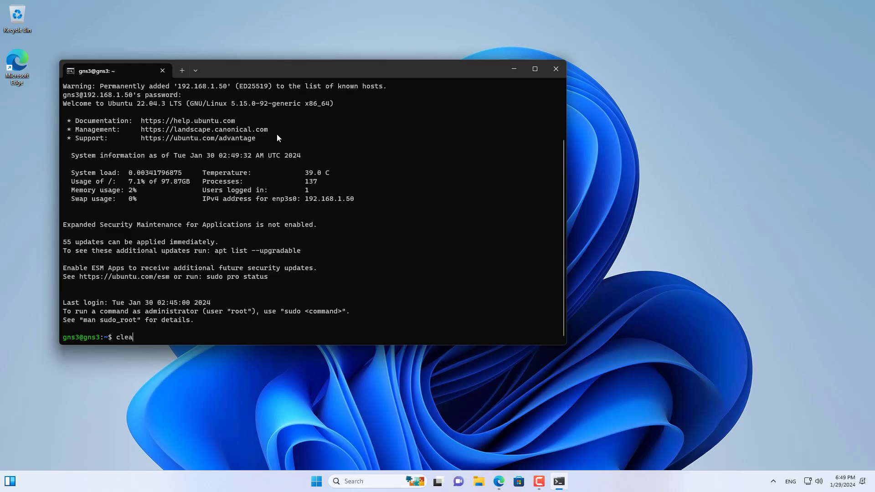
type("r")
key("Return")
key("Return")
key("Return")
type("sudo apt update -y")
key("Return")
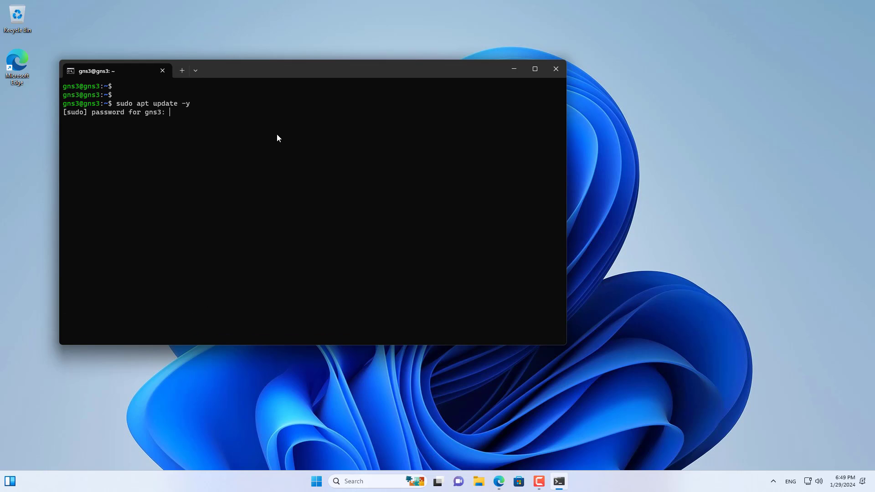
key("Return")
Upgrade the installed packages with sudo apt upgrade -y.
key("Up")
key("Left")
key("Left")
key("Left")
key("BackSpace")
key("BackSpace")
key("BackSpace")
key("BackSpace")
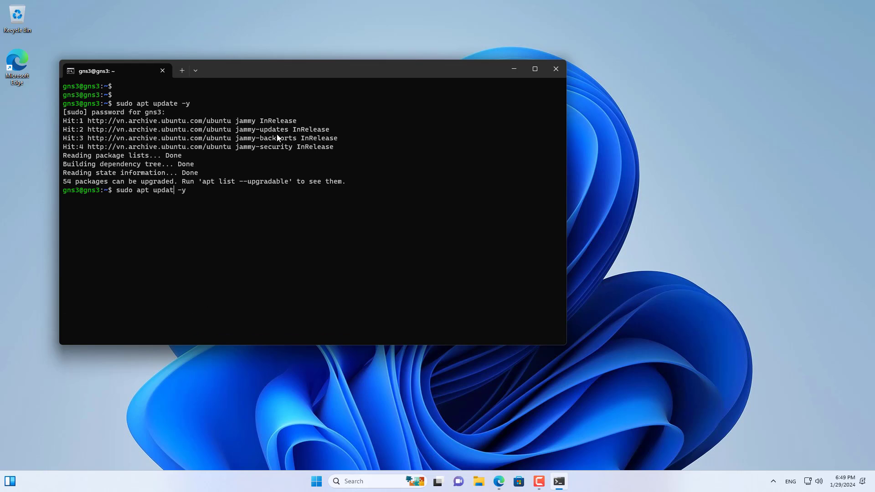
type("grade")
key("Return")
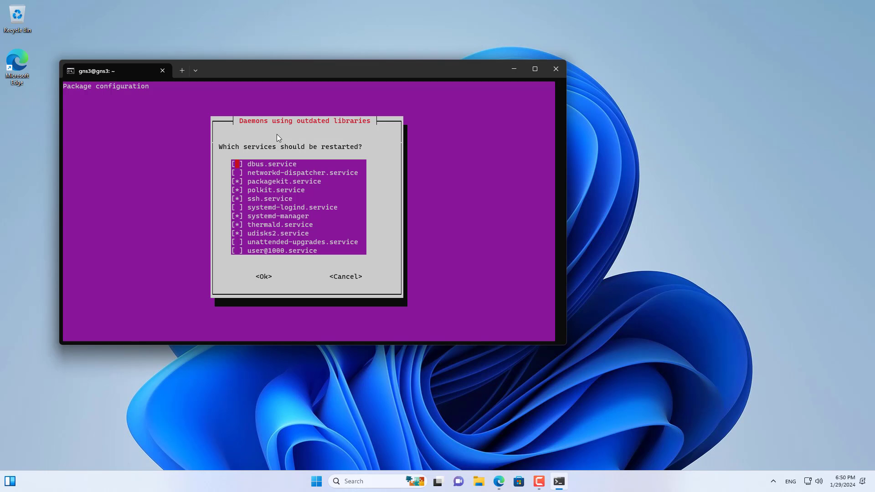
Accept the preselected services to restart after the upgrade and clear the terminal.
key("Tab")
key("Return")
type("clear")
key("Return")
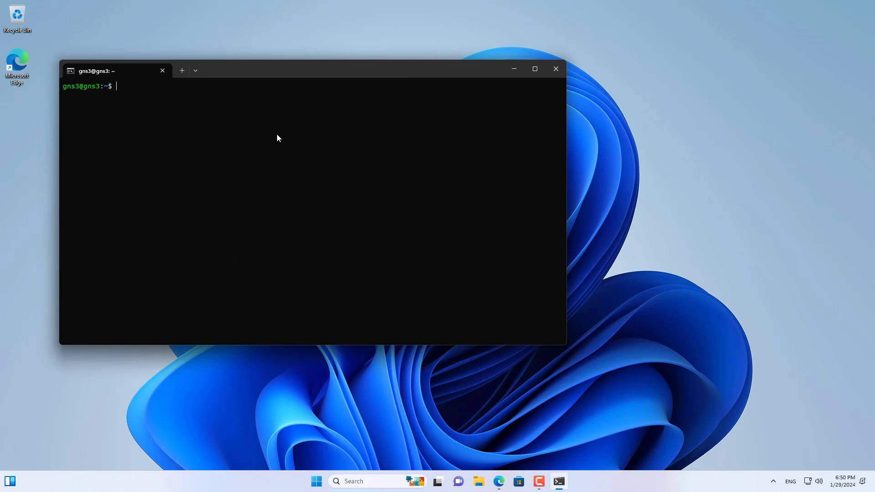
key("Return")
key("Return")
key("Return")
In Edge, review the commands for installing GNS3 on a remote server and place the page side by side with the terminal.
left_click(511, 72)
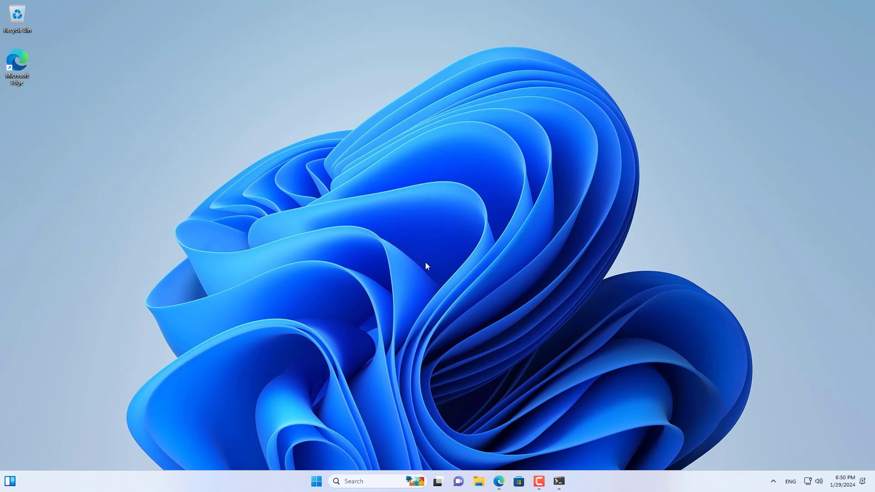
left_click(500, 481)
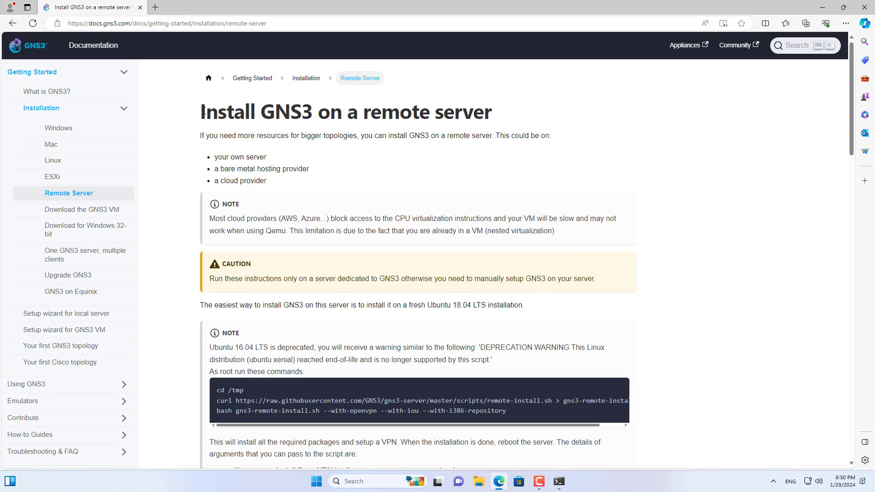
left_click_drag(204, 111, 492, 111)
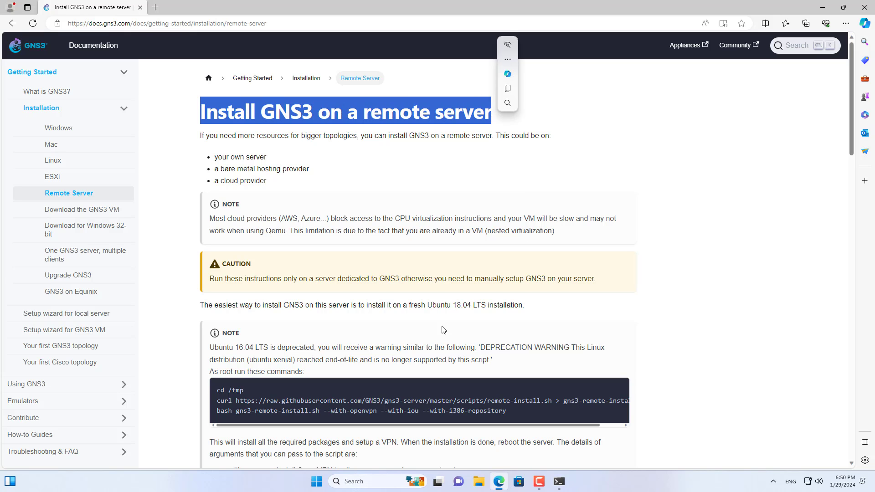
left_click(398, 339)
scroll(398, 340, "down", 4)
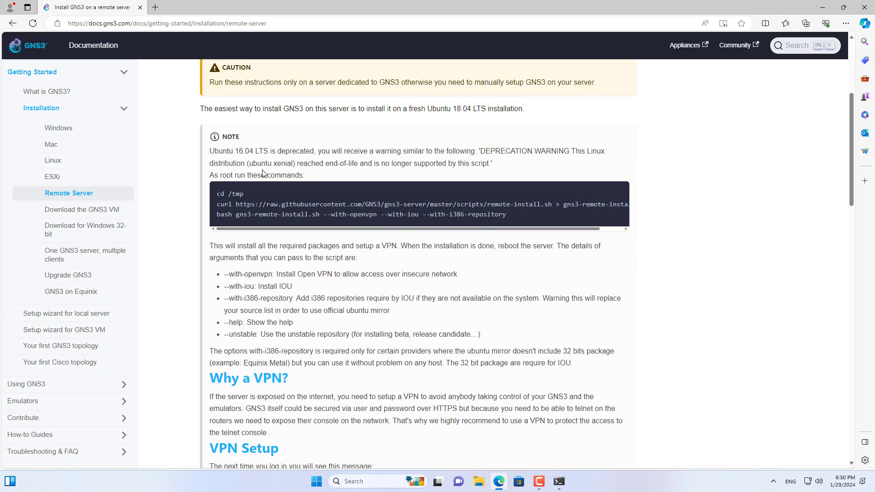
left_click_drag(219, 196, 532, 220)
key("super+Right")
left_click(256, 300)
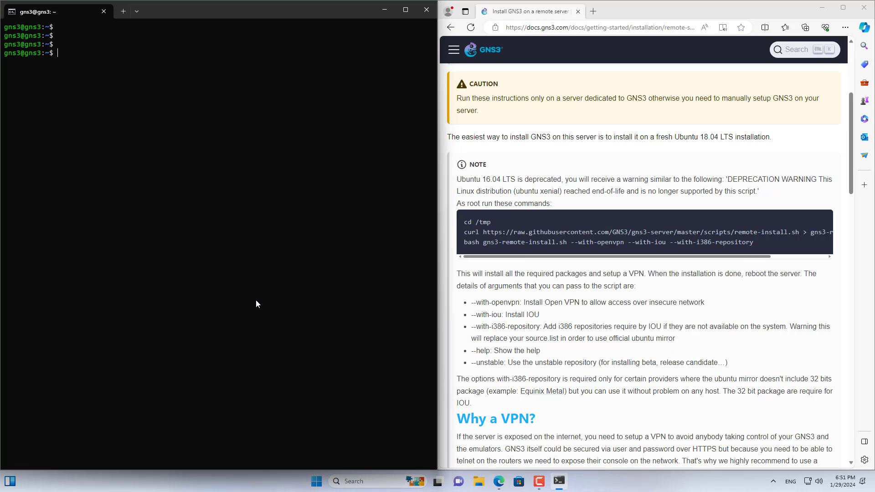
In the SSH terminal, change the working directory to /tmp/.
type("cd /t")
key("Tab")
key("Return")
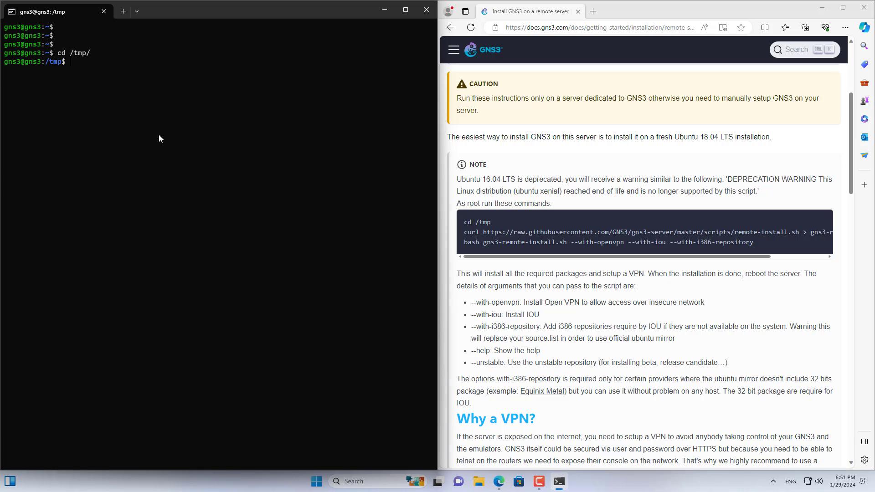
type("sudo")
left_click_drag(460, 232, 823, 233)
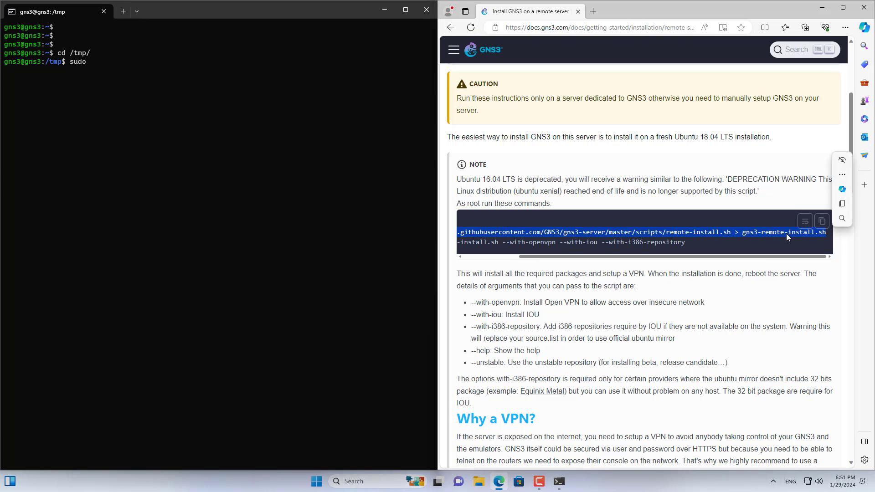
right_click(180, 133)
key("Return")
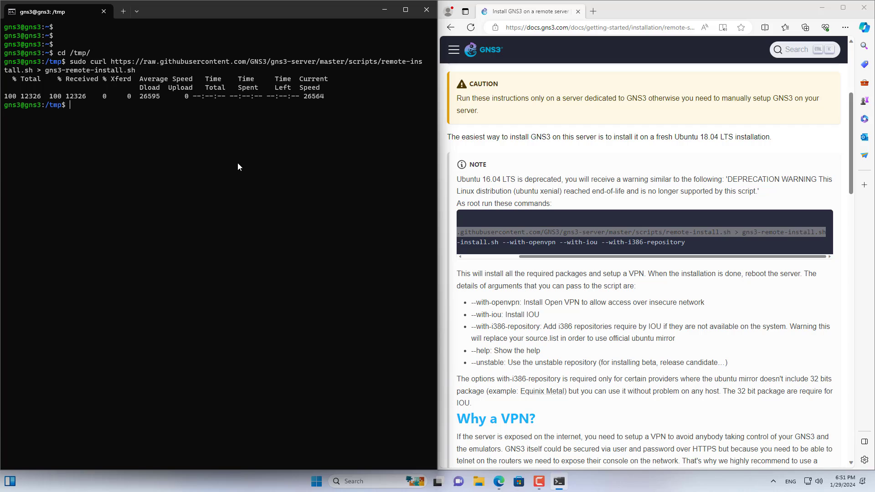
type("ls")
key("Return")
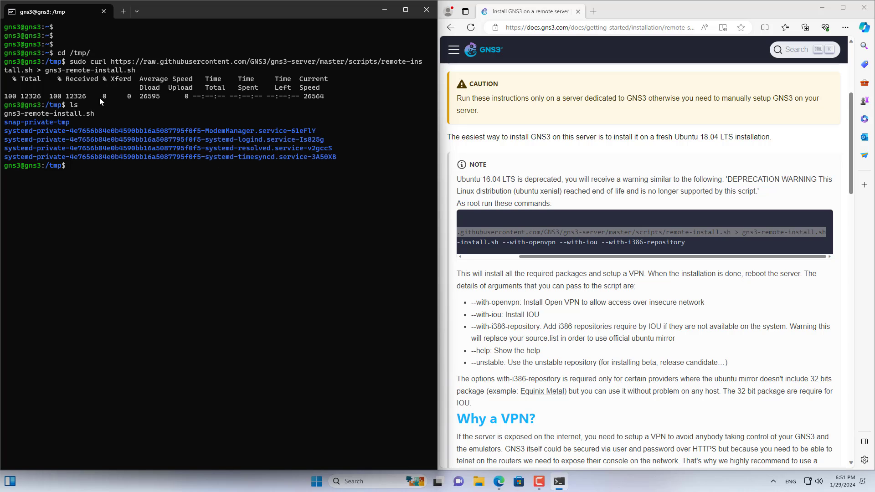
Run the documented install command as sudo bash gns3-remote-install.sh --with-openvpn --with-iou --with-i386-repository.
left_click(146, 203)
type("sudo")
left_click_drag(524, 256, 755, 242)
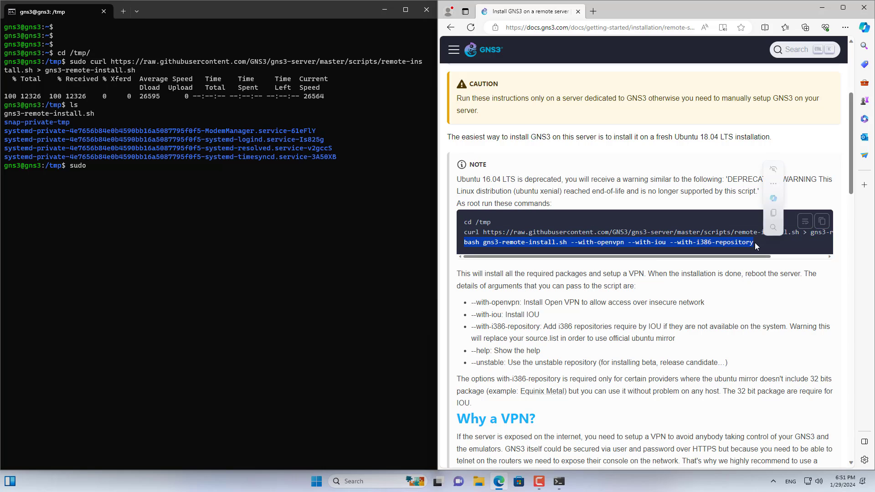
left_click(772, 213)
left_click(348, 179)
type("bash gns3-remote-install.sh --with-openvpn --with-iou --with-i386-repository")
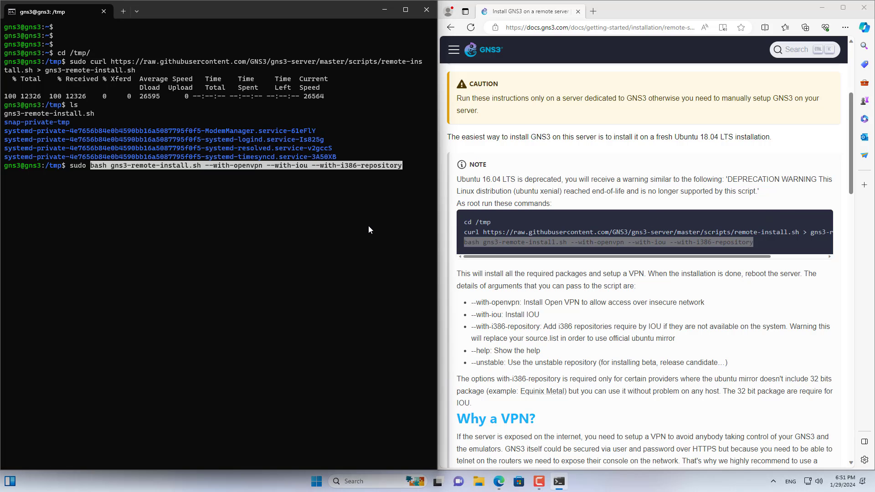
key("Right")
key("Return")
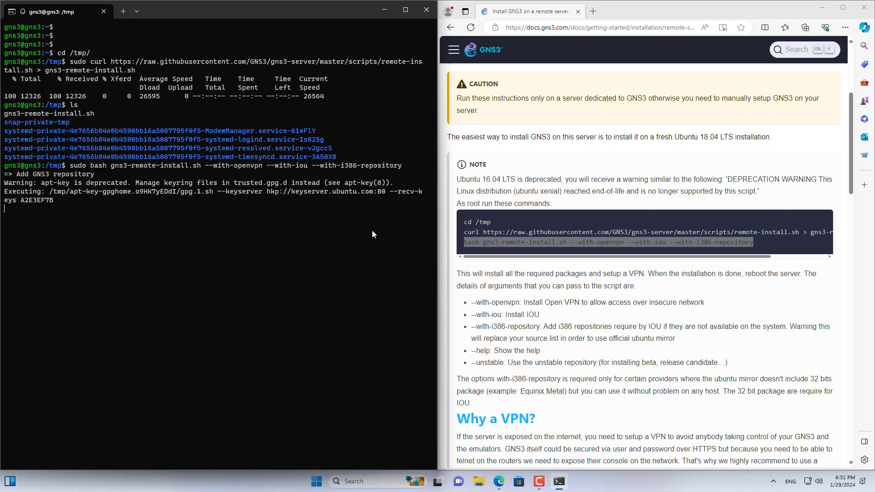
Clear the terminal after the GNS3 server installation and minimise its window.
type("cl")
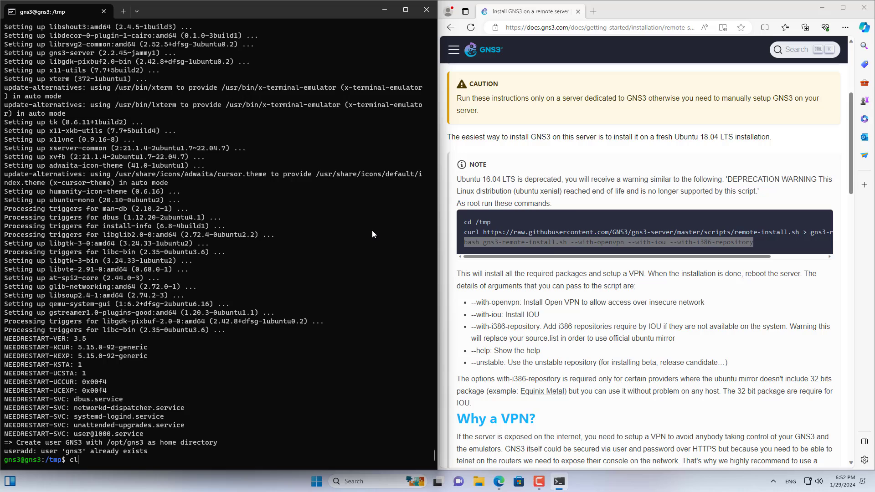
type("ear")
key("Return")
key("Return")
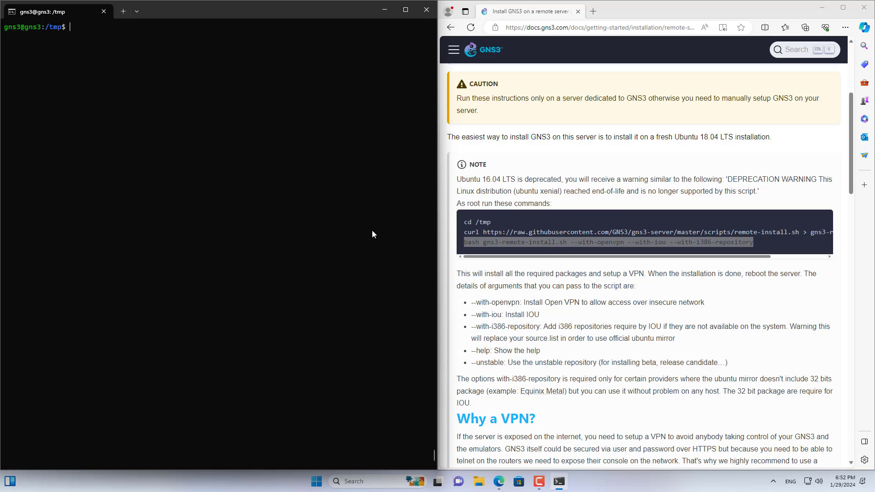
key("Return")
key("Return")
left_click_drag(382, 13, 382, 12)
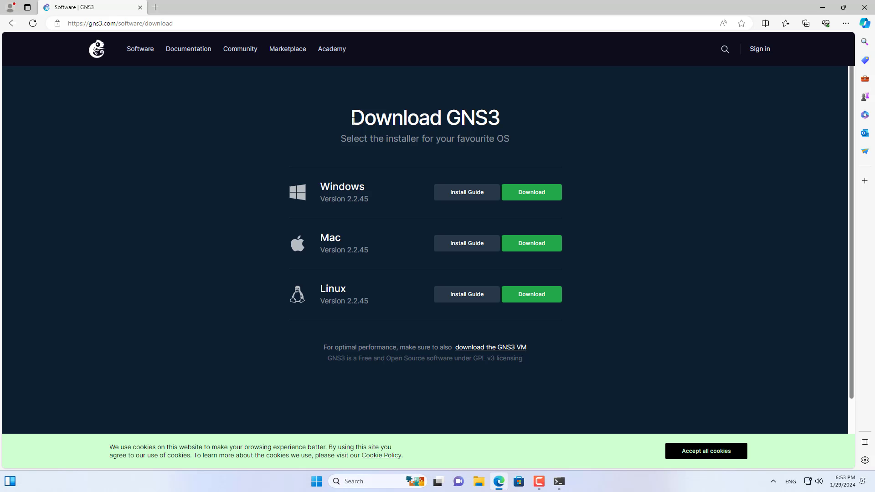
Request the Windows version 2.2.45 on the GNS3 download page and log in with the account e-mail and password.
left_click_drag(353, 121, 511, 123)
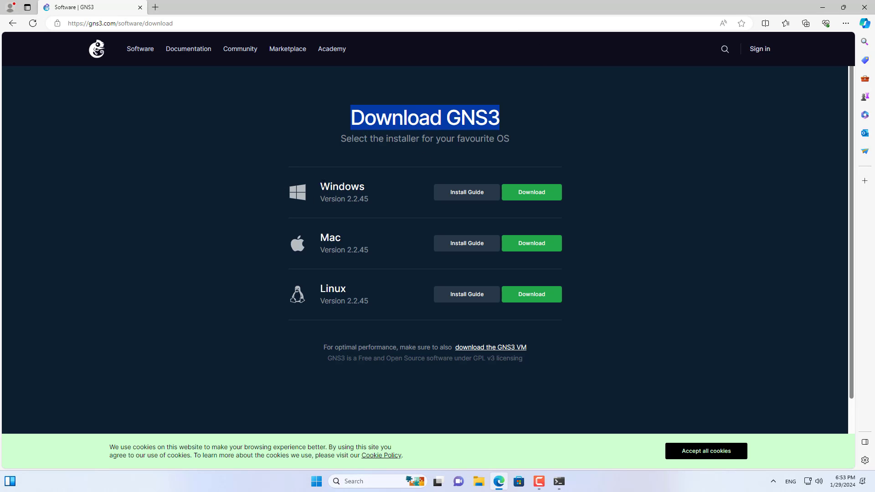
left_click(592, 220)
left_click(531, 194)
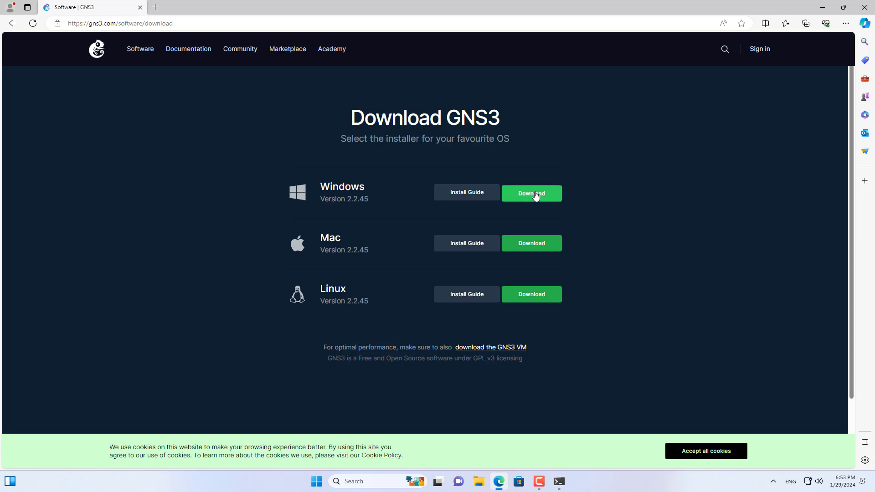
left_click(397, 298)
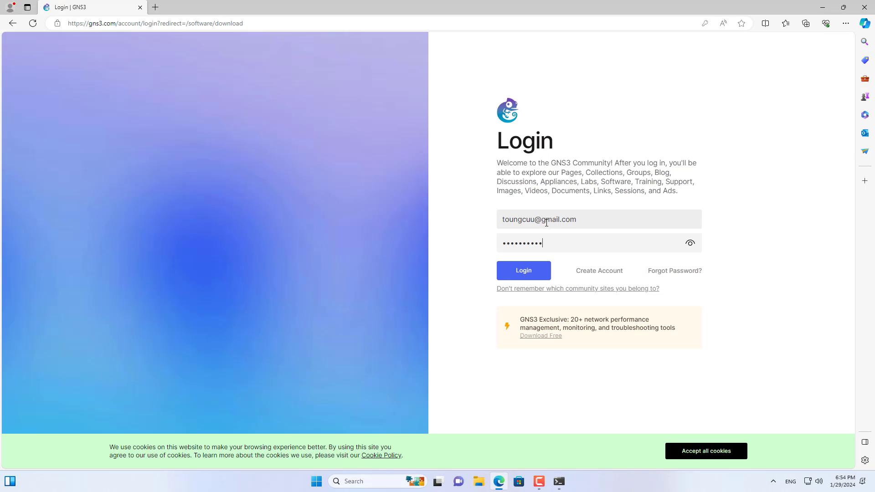
type("••")
left_click(539, 273)
Download the Windows installer, launch GNS3-2.2.45-all-in-one-regular from the Downloads folder and continue past the welcome page.
left_click(531, 194)
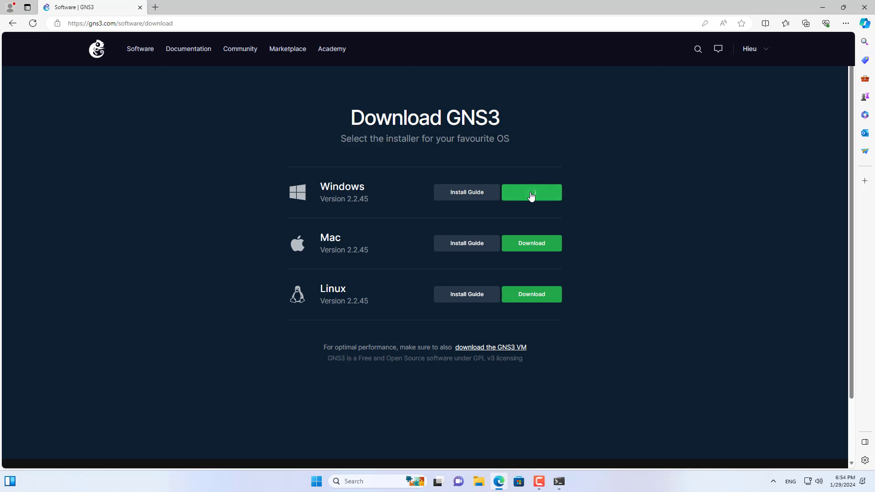
left_click(745, 67)
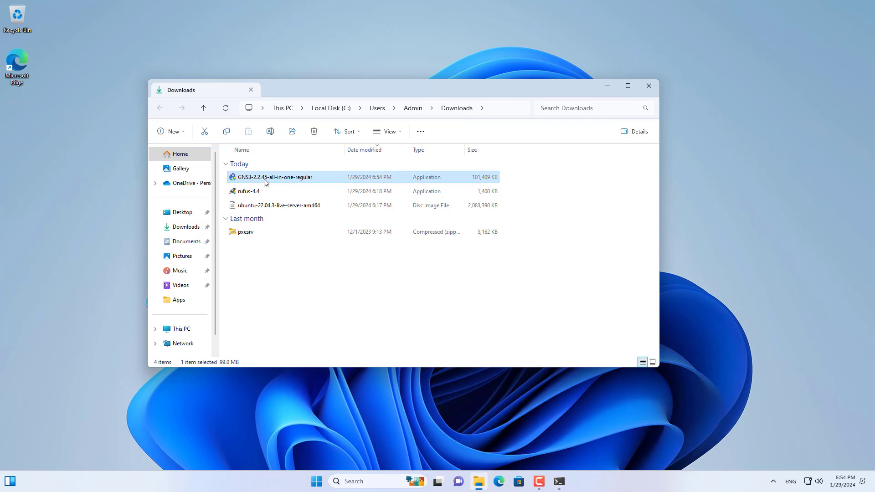
double_click(278, 180)
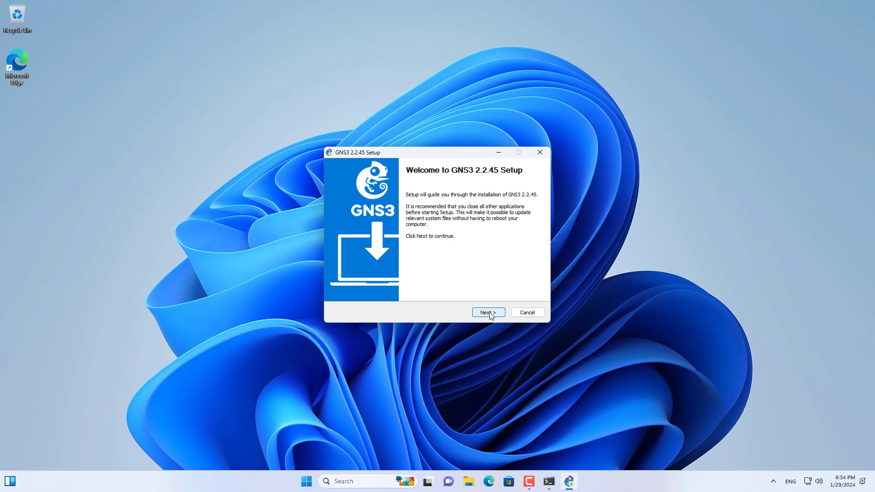
left_click(489, 313)
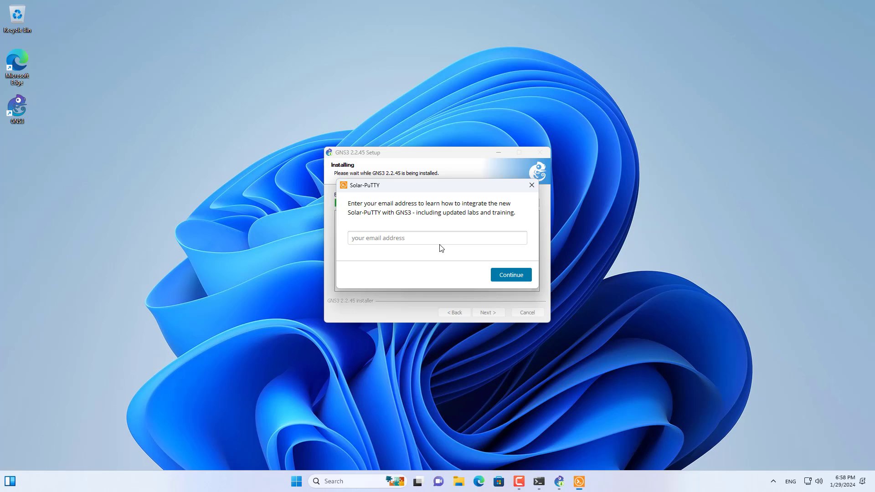
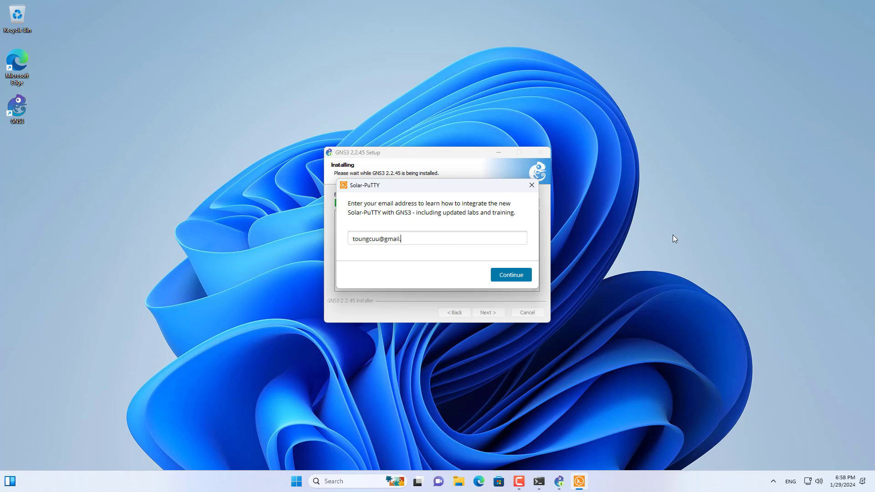
Submit the e-mail address in the Solar-PuTTY prompt and finish the GNS3 setup with Start GNS3 enabled.
left_click_drag(452, 239, 300, 240)
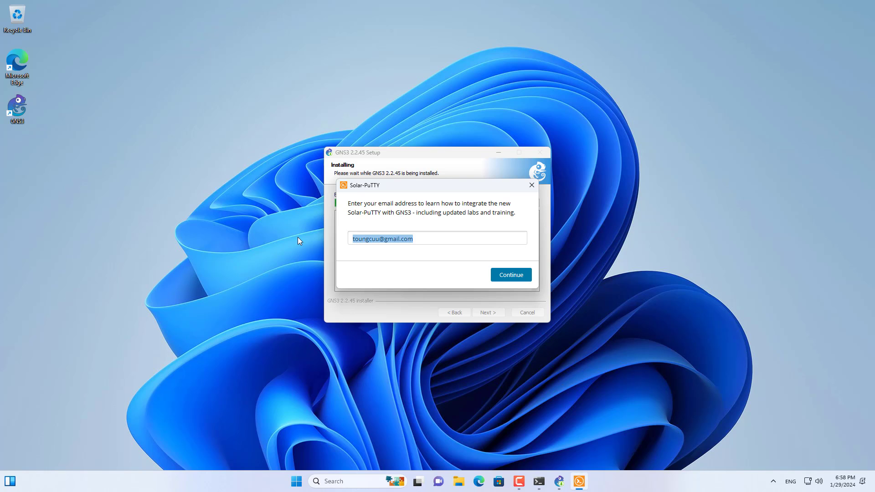
left_click(507, 278)
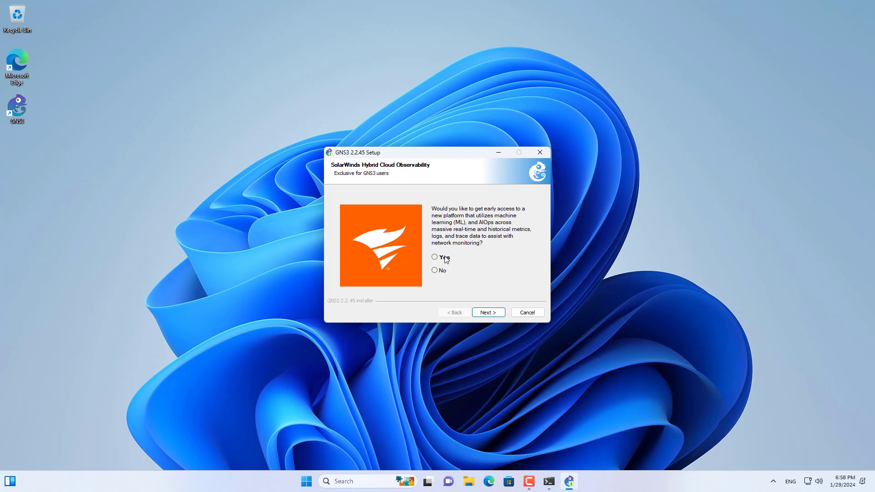
left_click(484, 312)
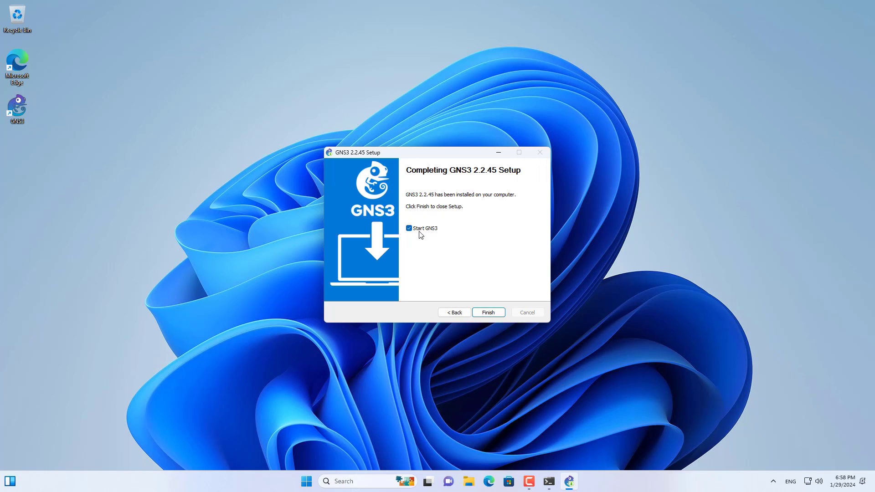
left_click(493, 318)
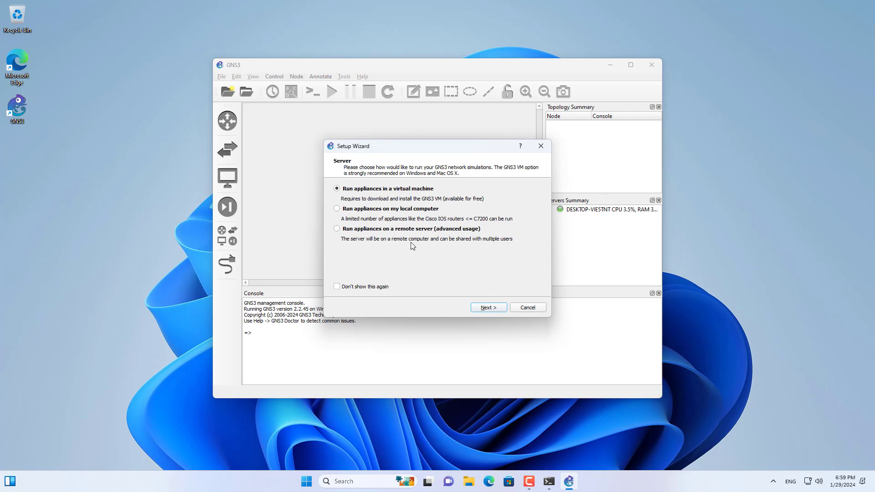
In the Setup Wizard, choose to run appliances on a remote server and select the default host entry for replacement.
left_click(354, 232)
left_click(485, 309)
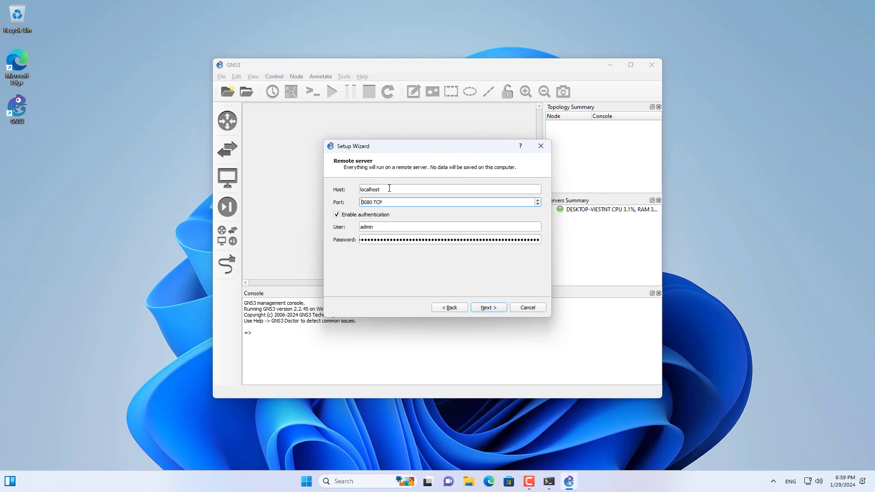
left_click_drag(389, 188, 348, 190)
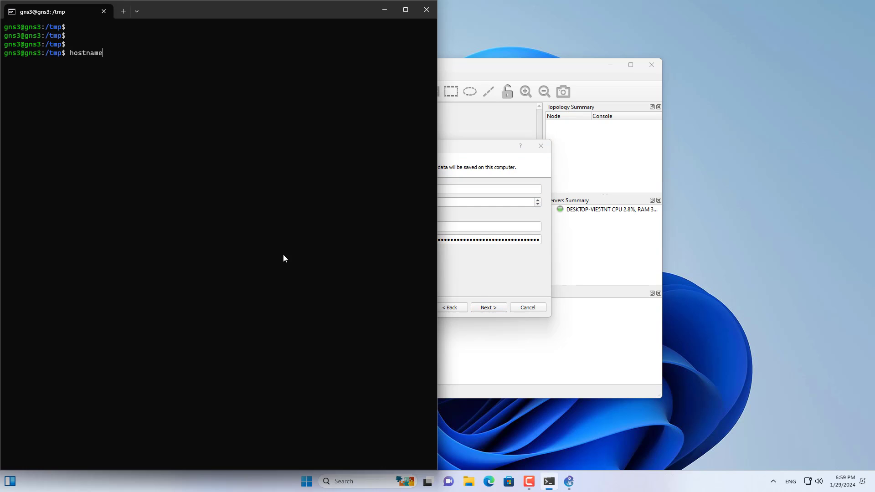
Look up the server's IP address in the terminal with hostname -I.
type("I")
key("Return")
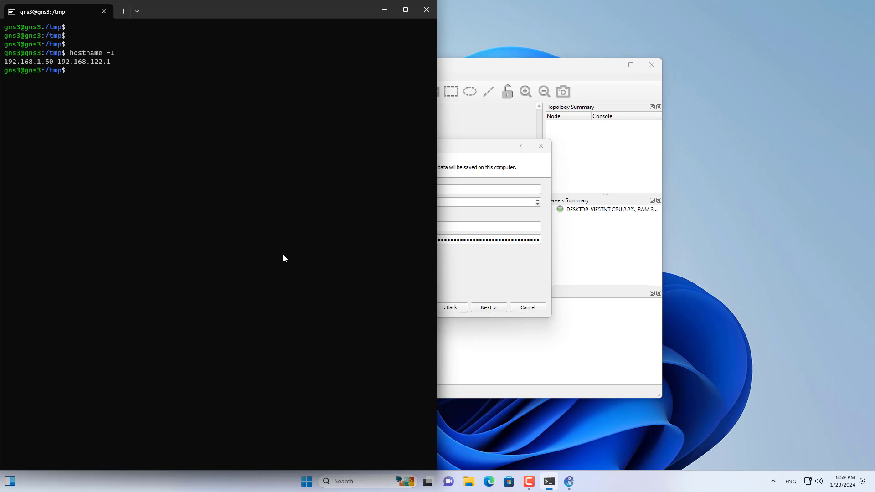
left_click_drag(53, 62, 6, 62)
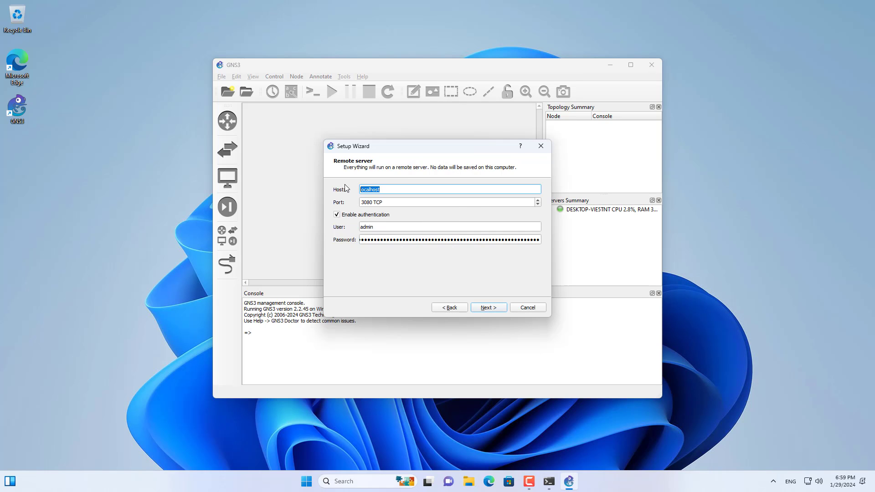
Set the remote server host to 192.168.1.50, turn off authentication and continue to the wizard's summary.
type("192.168.1.50")
left_click_drag(400, 193, 356, 186)
left_click(337, 215)
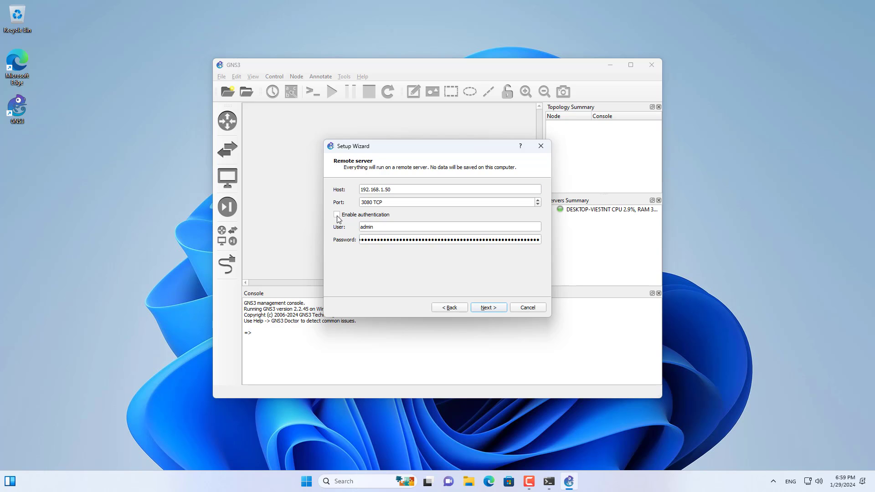
left_click(487, 307)
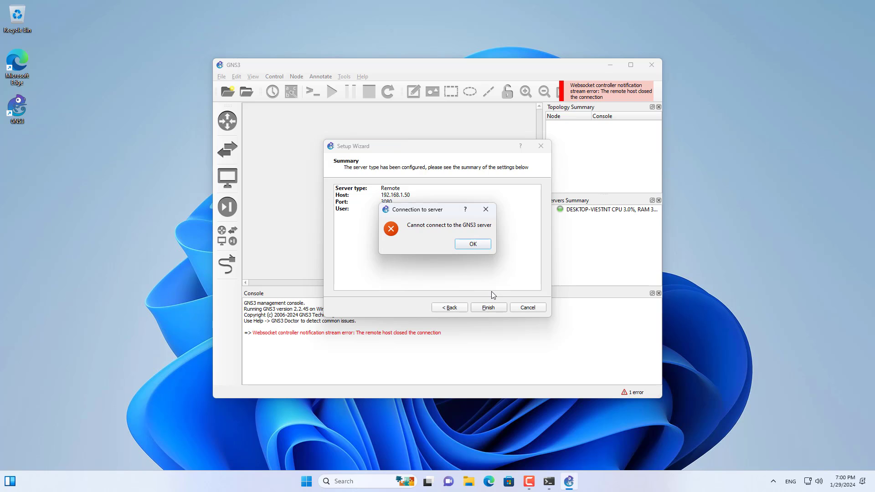
Dismiss the connection dialog and finish the Setup Wizard with the remote server settings.
left_click(473, 245)
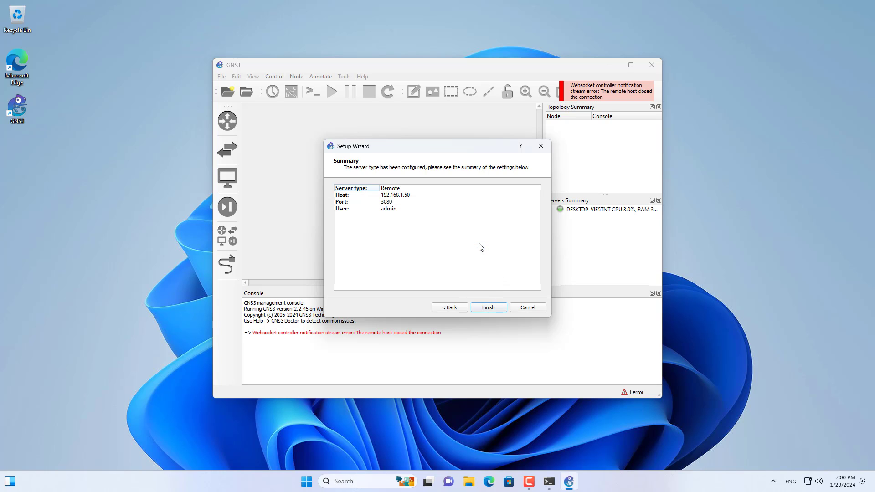
left_click(397, 192)
left_click(495, 308)
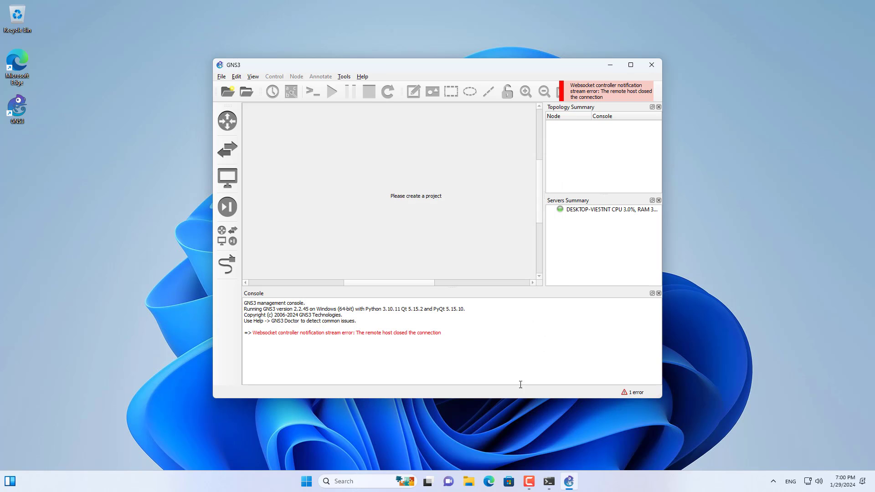
Switch to the terminal and start the GNS3 server on the Ubuntu machine with gns3server, leaving it running in the background.
left_click(549, 481)
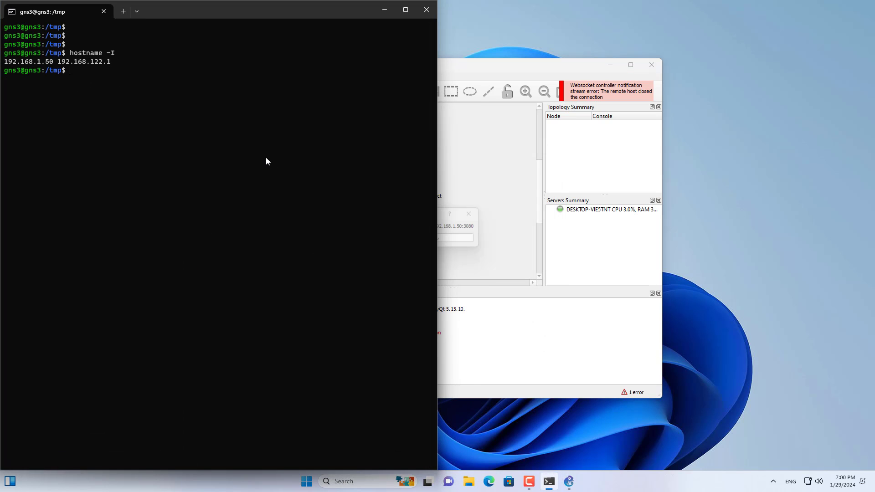
type("gn")
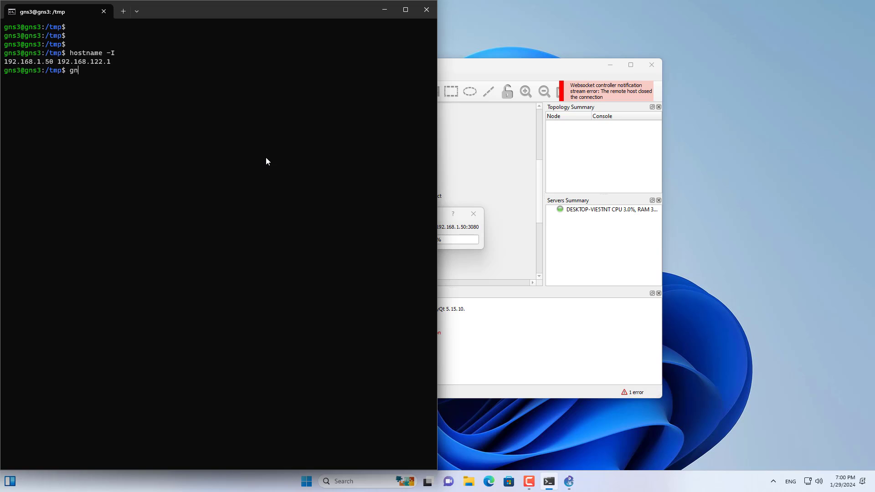
type("s3se")
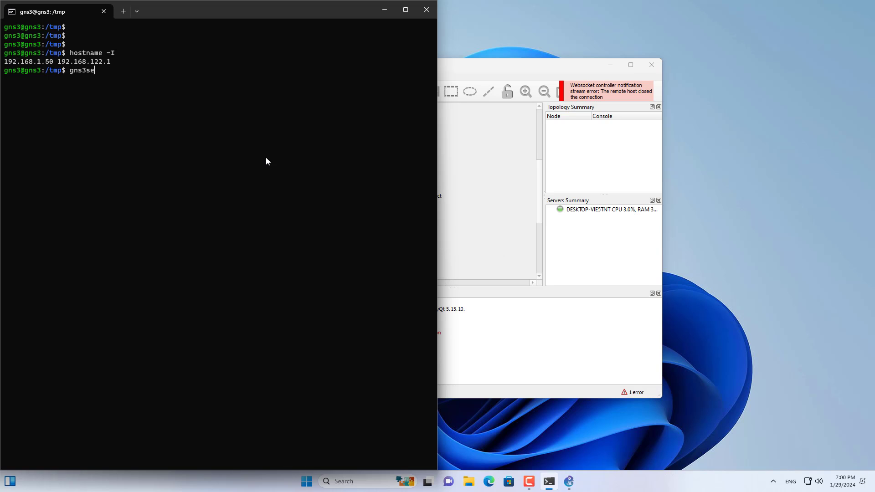
type("rver")
key("Return")
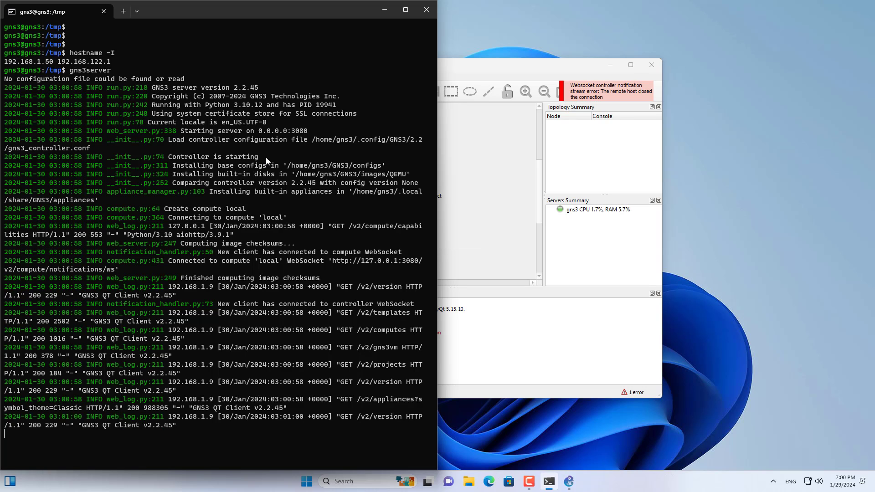
left_click(381, 10)
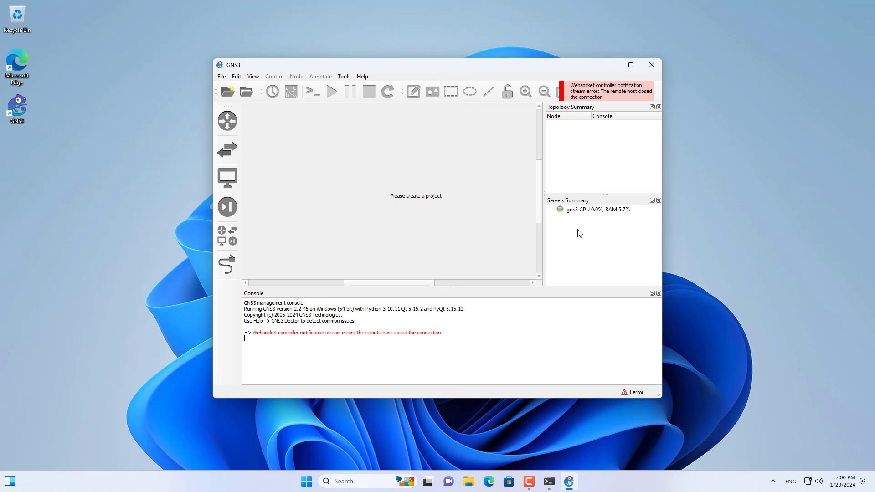
Select the gns3 entry in the Servers Summary, maximize the GNS3 window and widen the summary area.
left_click(575, 213)
left_click(630, 65)
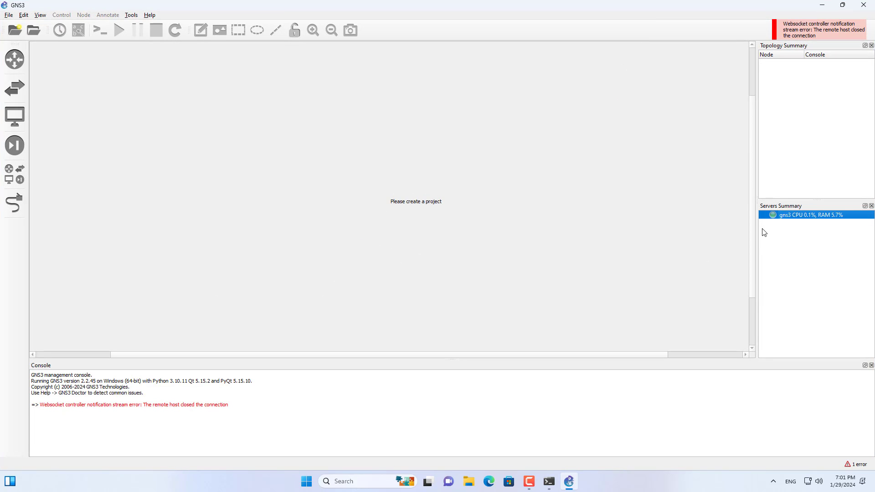
left_click_drag(757, 231, 603, 228)
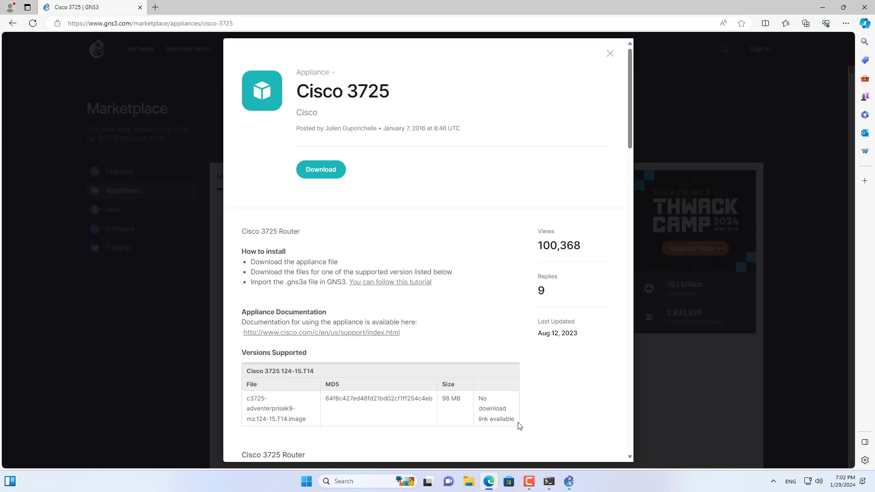
Download the Cisco 3725 appliance from the GNS3 marketplace page and check the files in the c3725 desktop folder.
left_click_drag(296, 92, 412, 102)
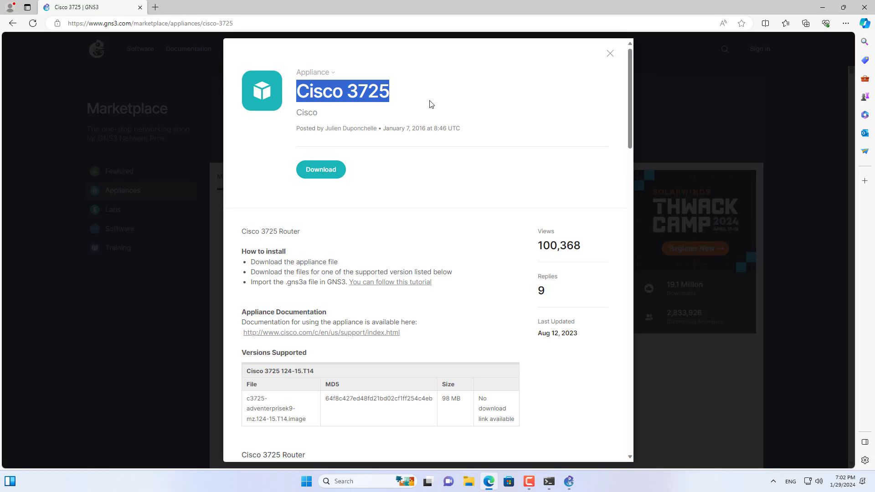
left_click(336, 170)
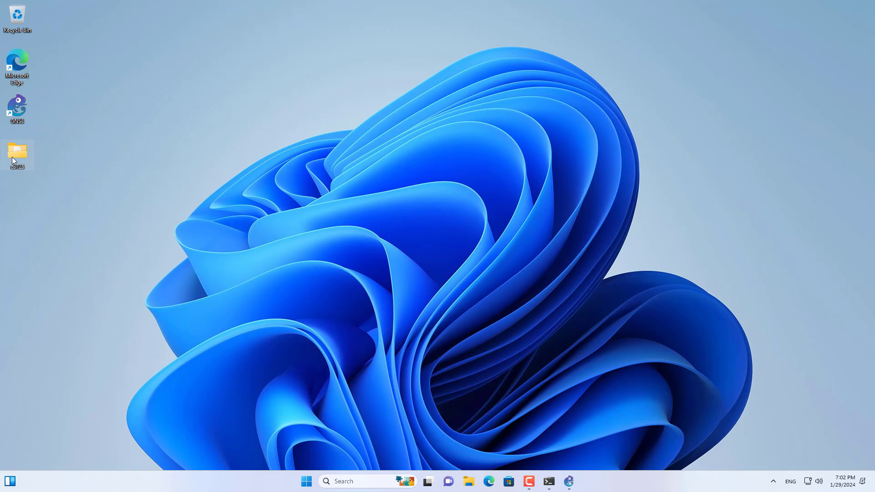
double_click(10, 157)
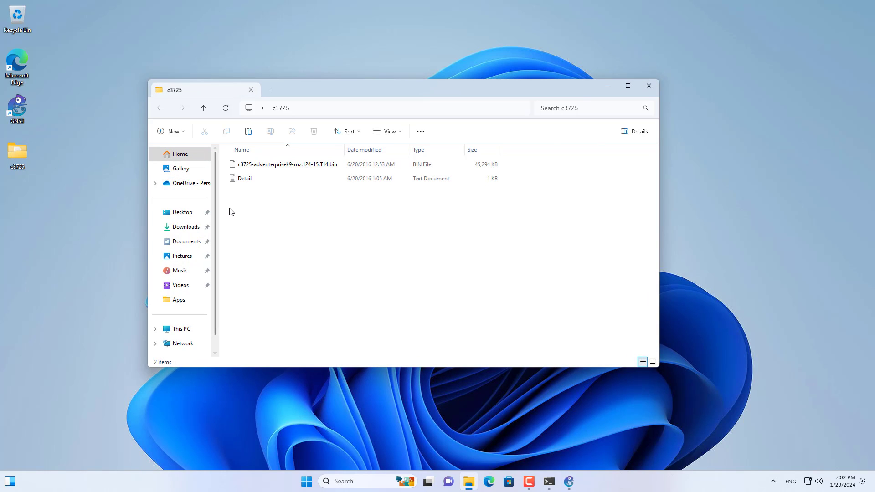
left_click_drag(228, 208, 274, 165)
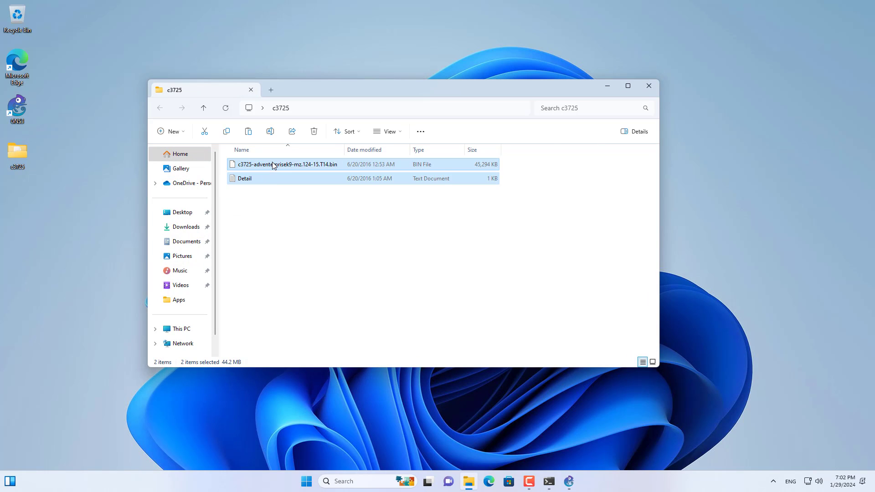
left_click(648, 86)
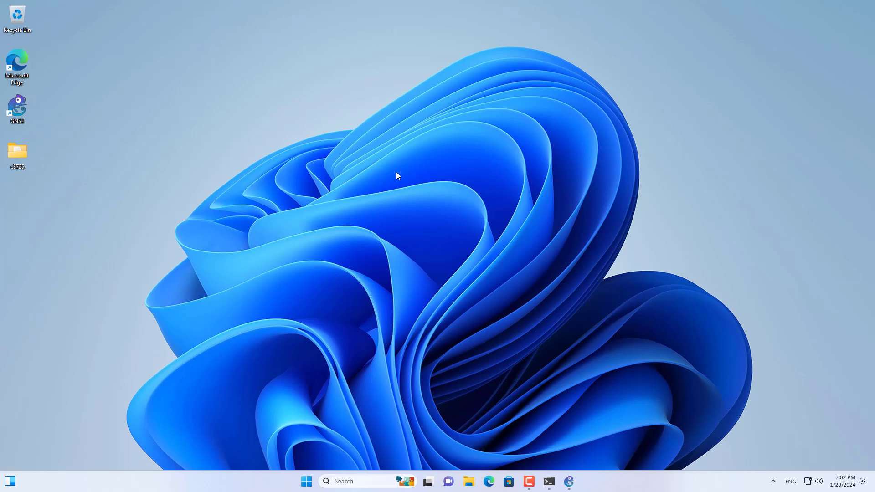
Return to GNS3 and start a new IOS router template in the Dynamips preferences.
left_click(568, 481)
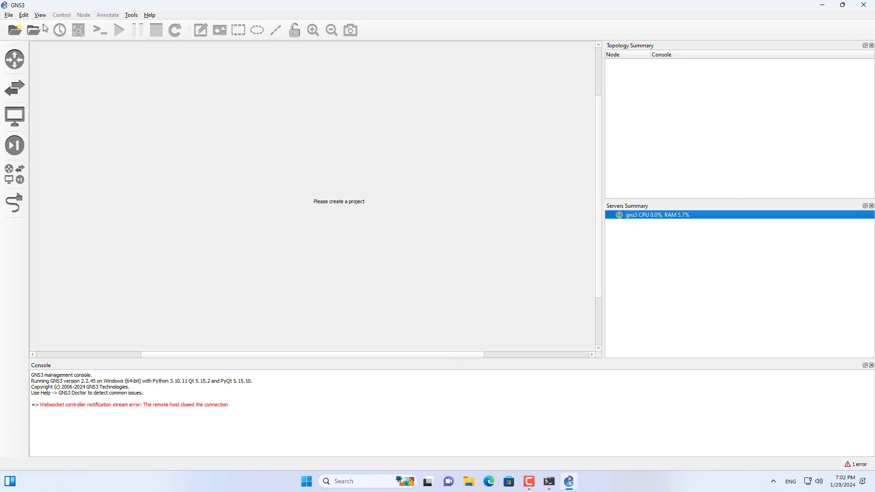
left_click(23, 15)
left_click(35, 58)
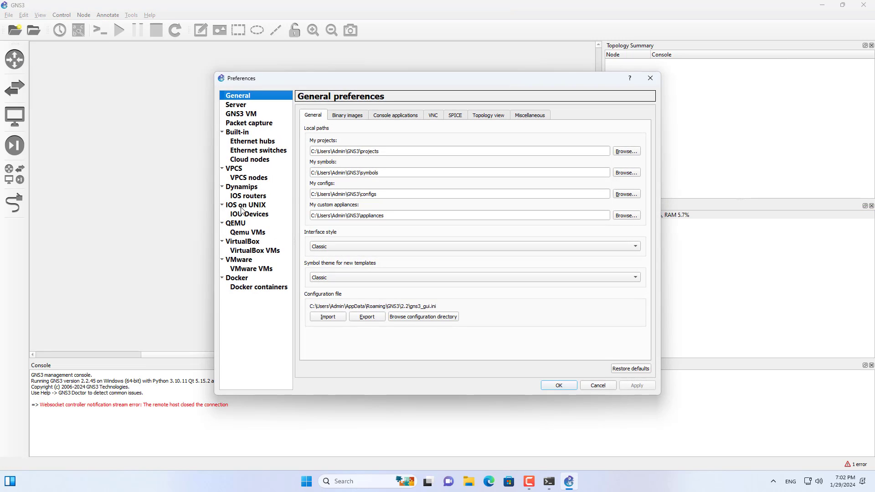
left_click(250, 196)
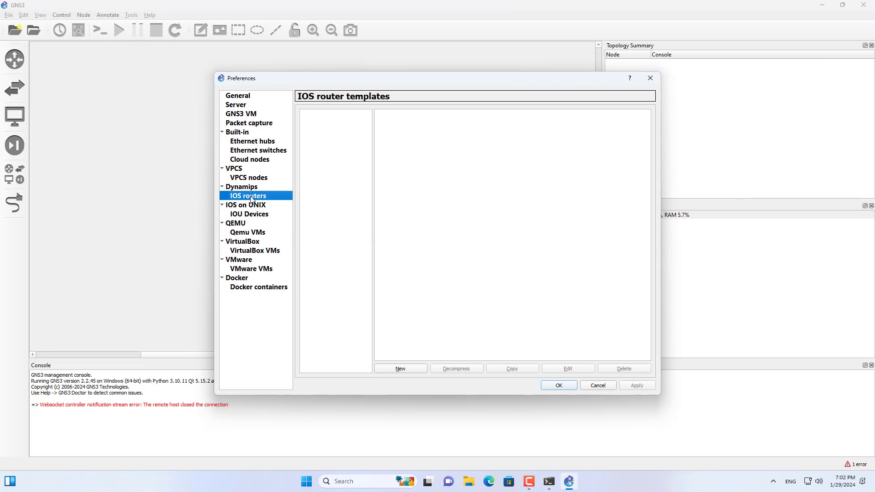
left_click(399, 369)
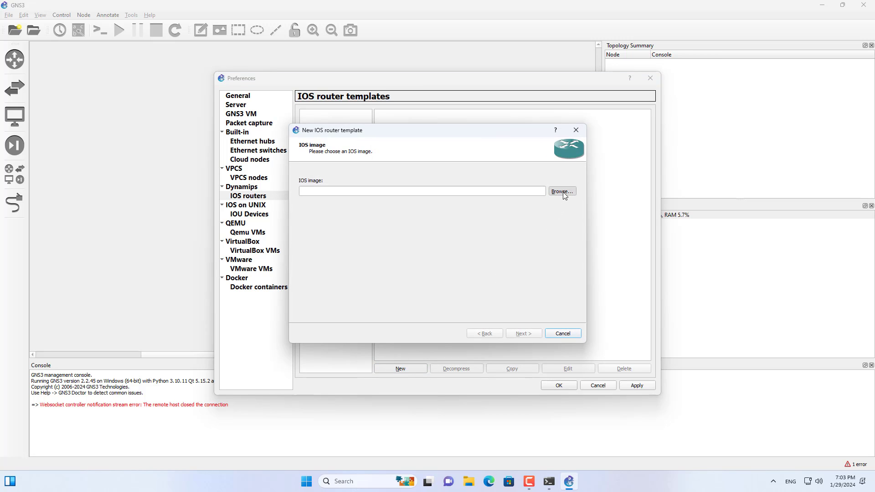
Choose c3725-adventerprisek9-mz.124-15.T14.bin from the c3725 desktop folder as the IOS image and have it decompressed.
left_click(562, 191)
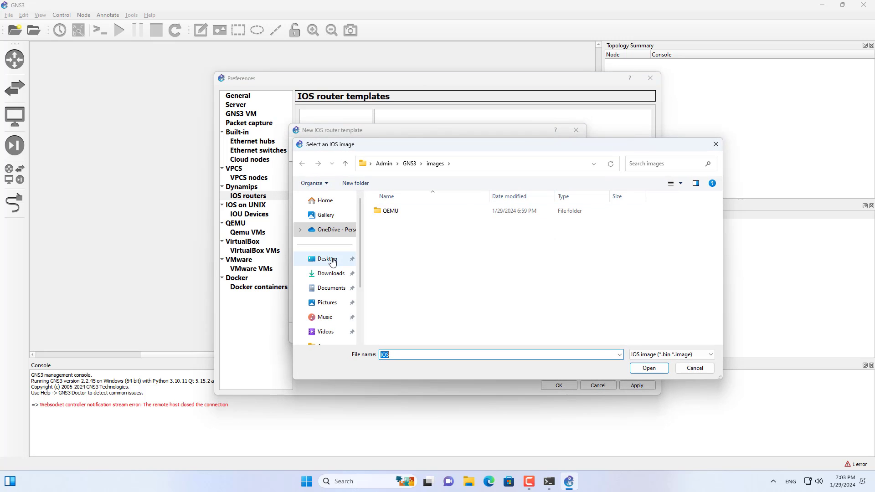
left_click(332, 260)
double_click(408, 214)
left_click(406, 213)
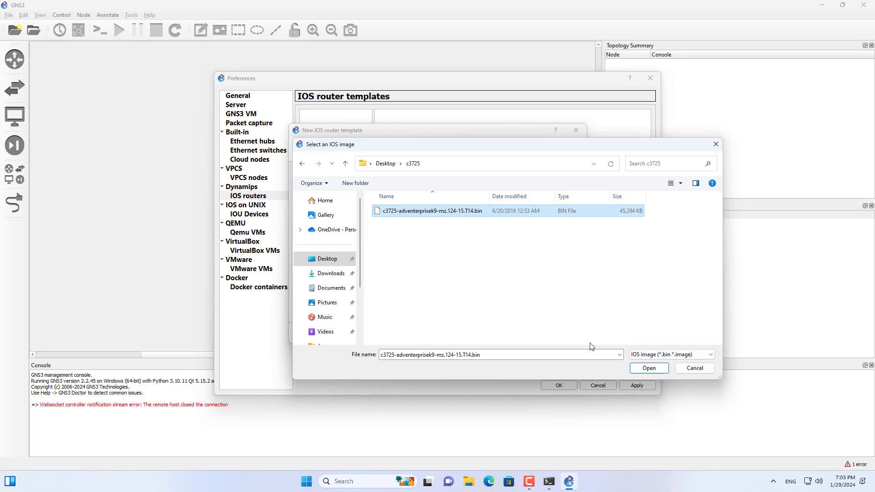
left_click(649, 368)
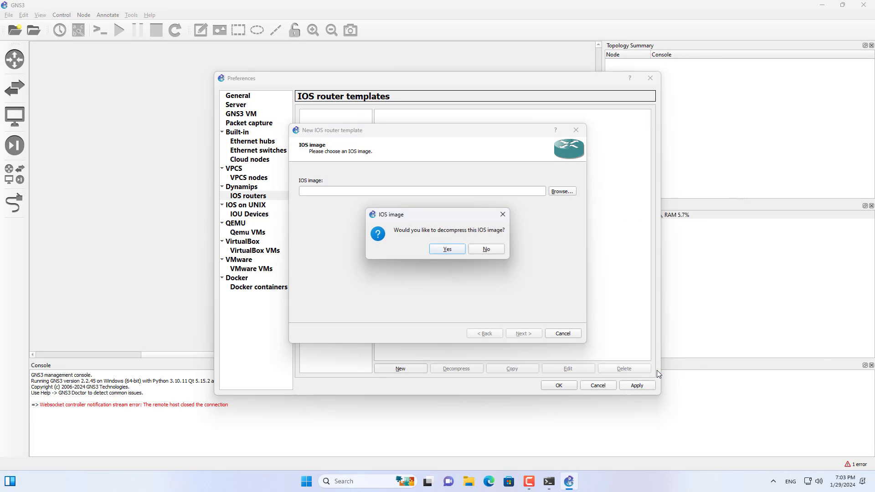
left_click(448, 250)
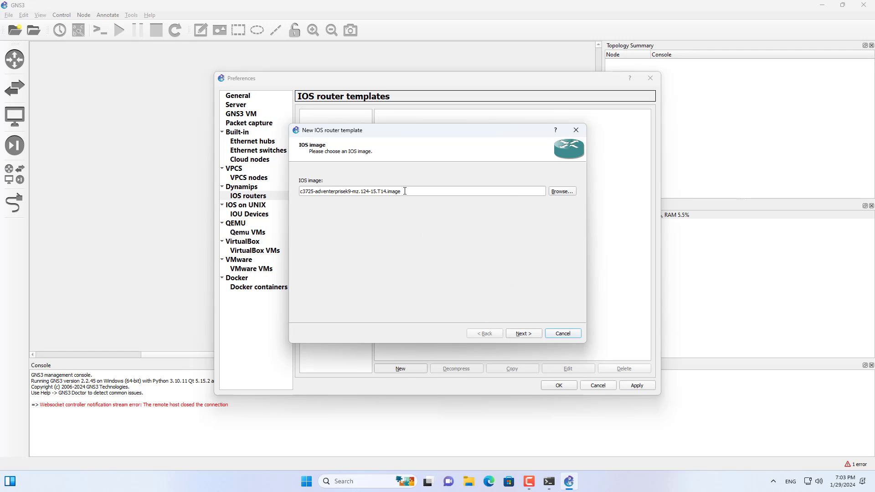
Accept the decompressed IOS image, the name and platform c3725, and 128 MiB of default RAM for the router template.
left_click_drag(405, 191, 296, 184)
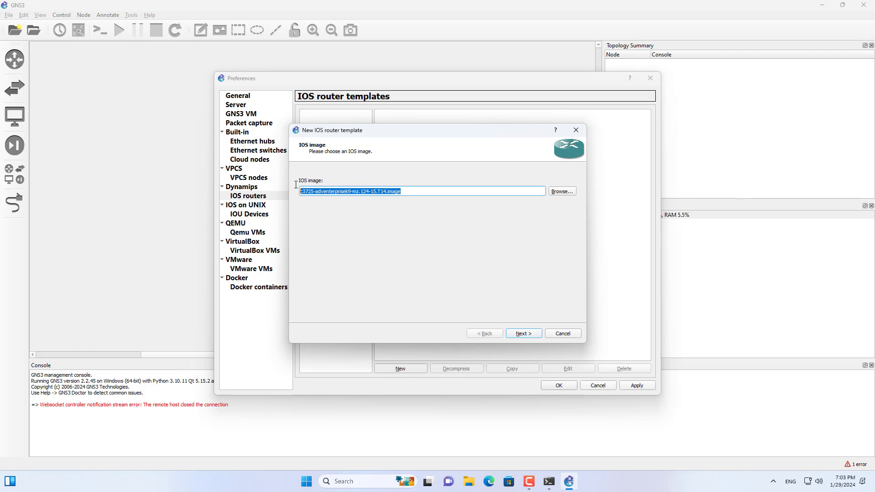
left_click(518, 334)
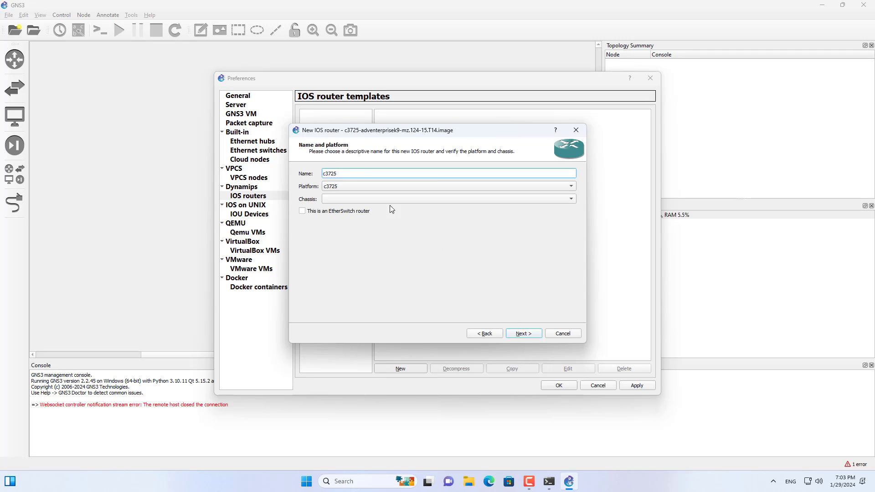
double_click(330, 172)
left_click(528, 338)
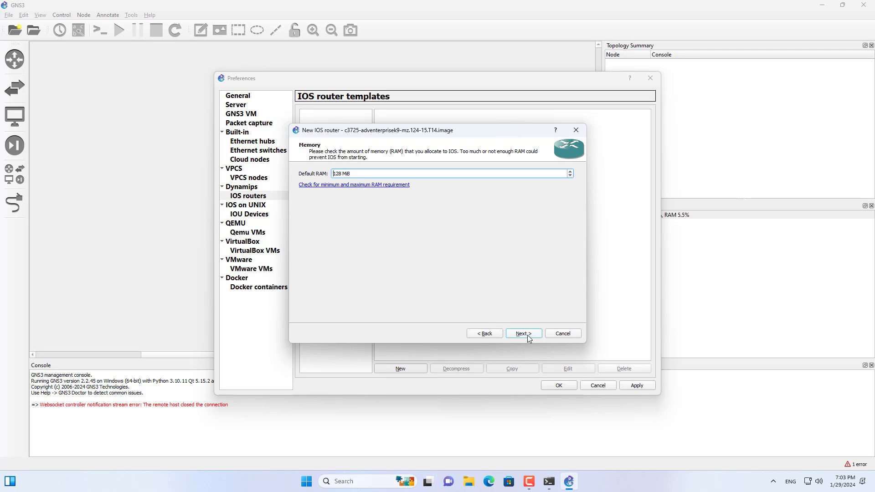
left_click(525, 336)
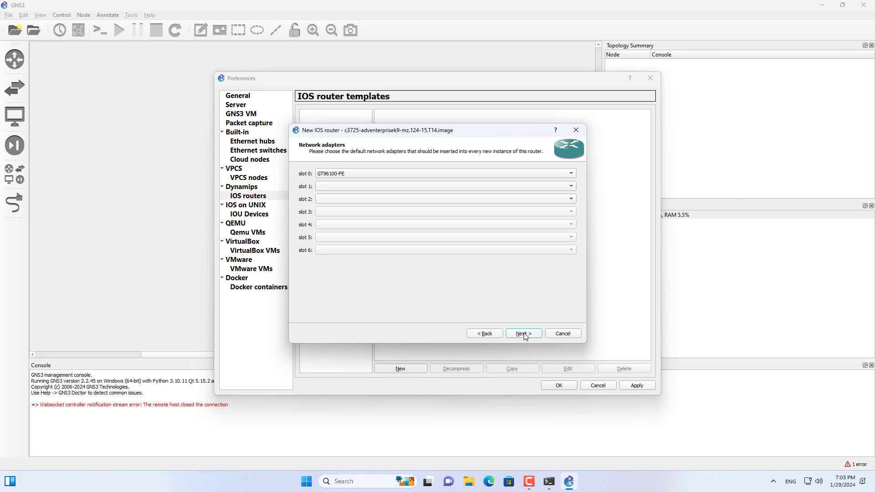
Assign network adapter NM-1FE-TX to slot 1 and NM-4T to slot 2, keeping GT96100-FE in slot 0.
left_click(343, 185)
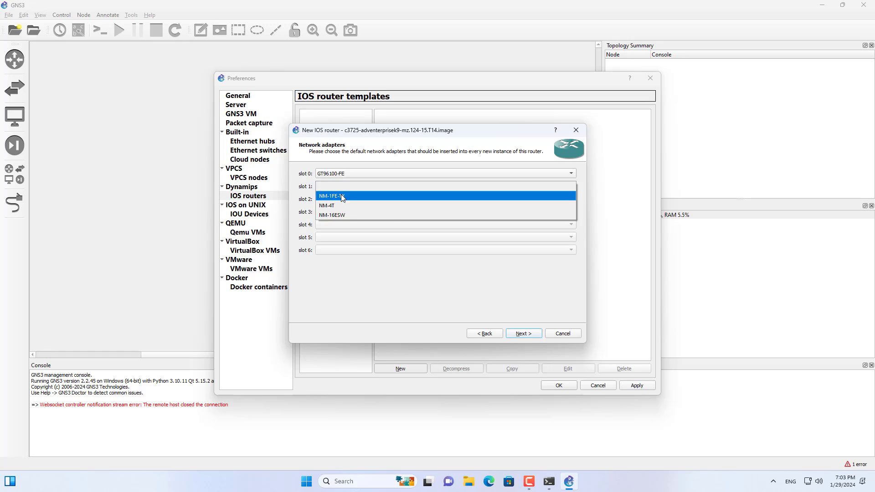
left_click(343, 196)
left_click(343, 200)
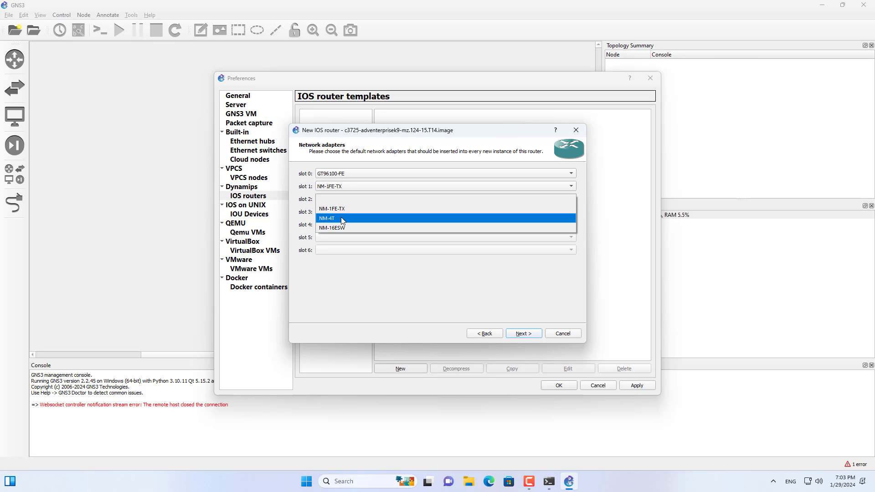
left_click(343, 219)
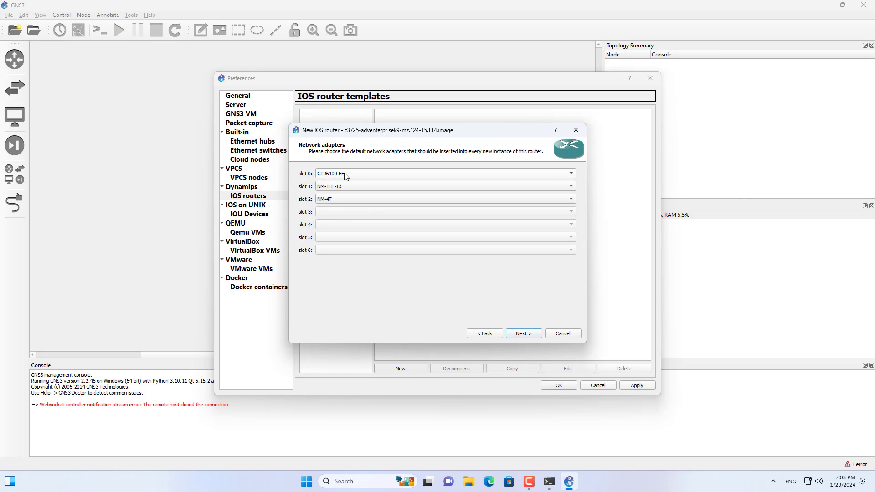
Leave the WIC modules empty, keep Idle-PC value 0x60c09aa0 and finish the router template.
left_click(523, 334)
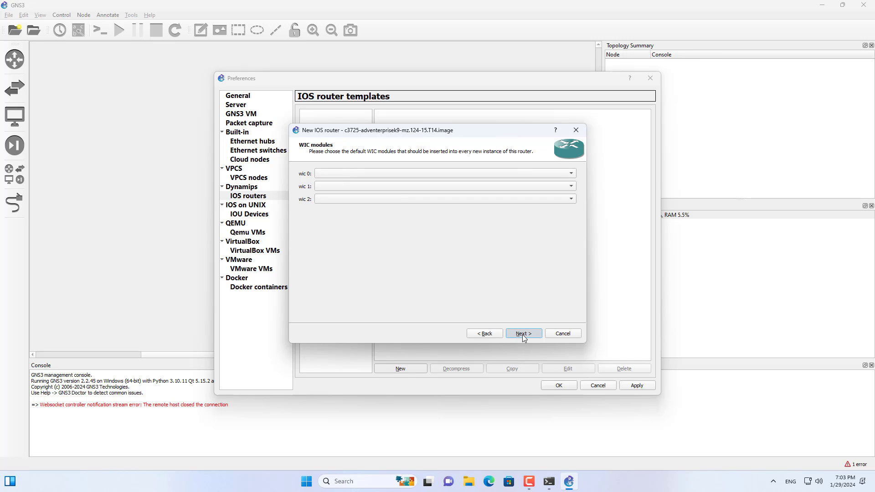
left_click(522, 334)
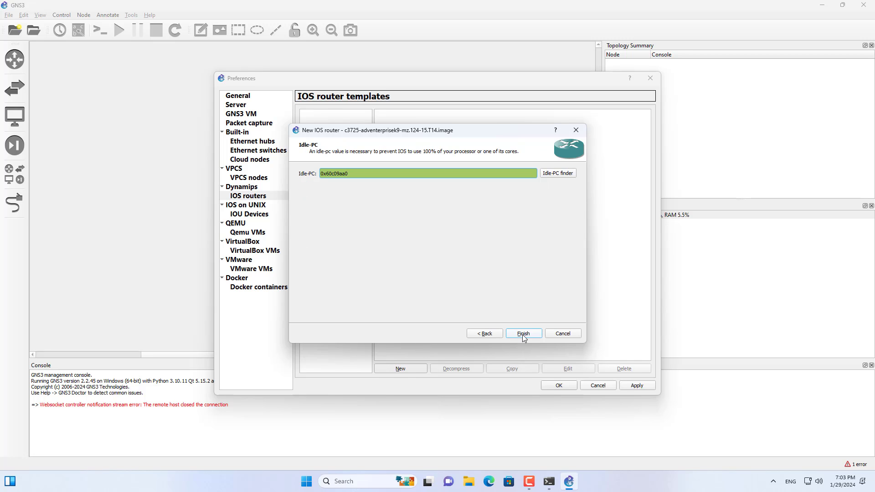
left_click(523, 334)
Review the c3725 template's details, save the preferences and show the list of available routers.
left_click(329, 117)
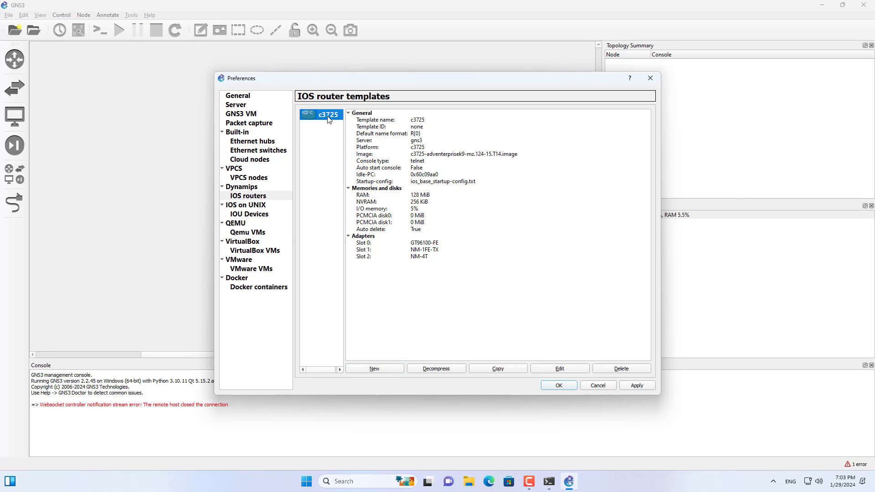
left_click(384, 155)
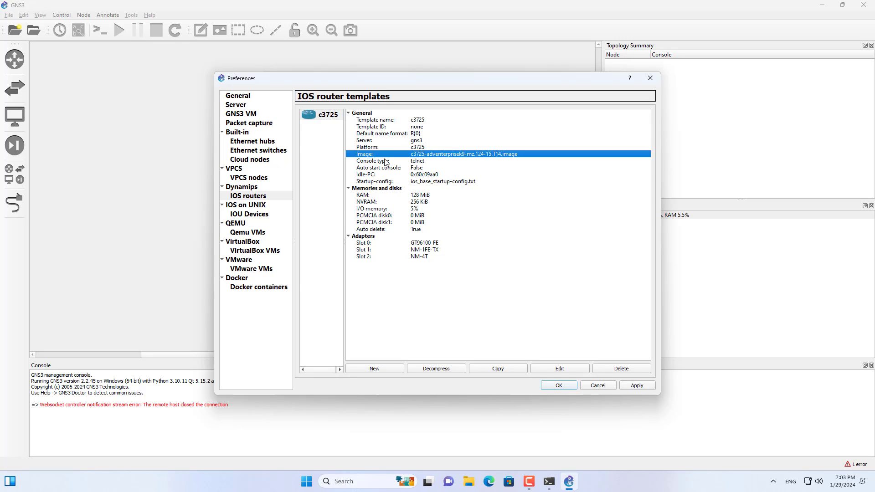
left_click_drag(384, 159, 446, 258)
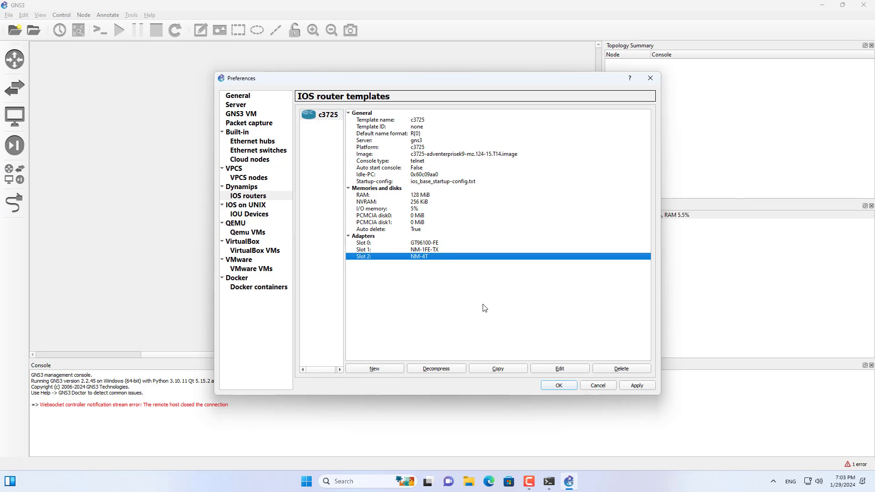
left_click(636, 386)
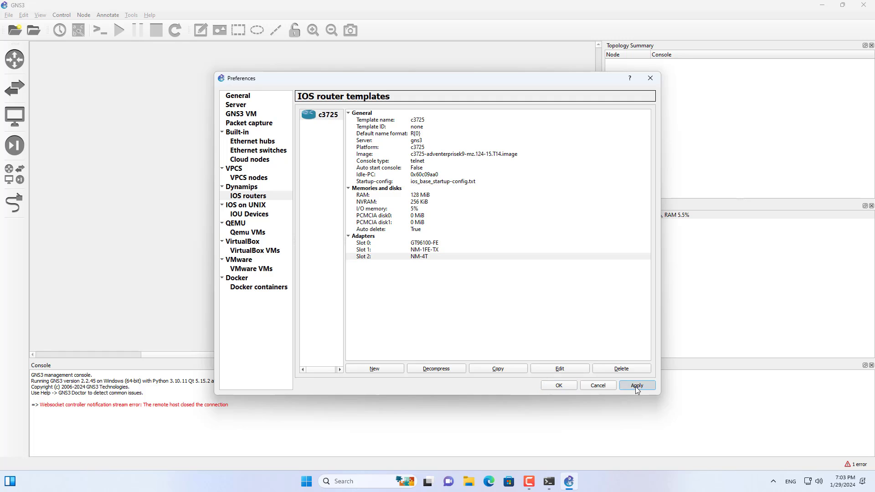
left_click(561, 385)
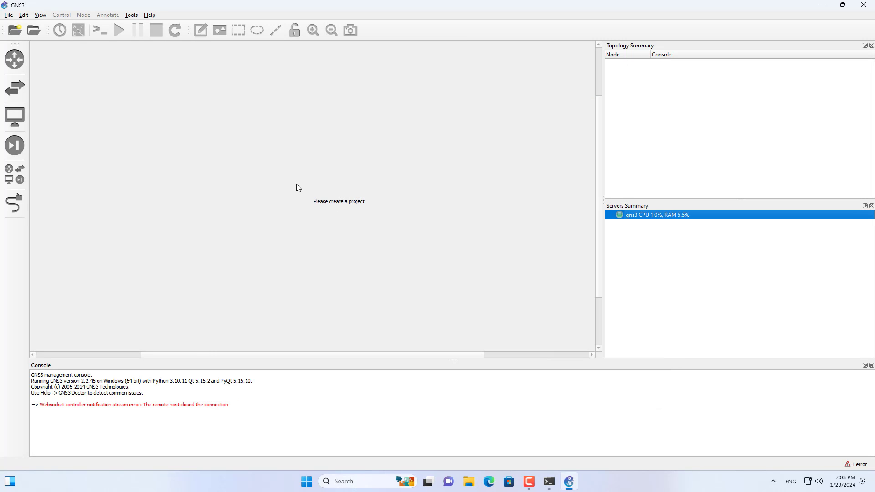
left_click(15, 63)
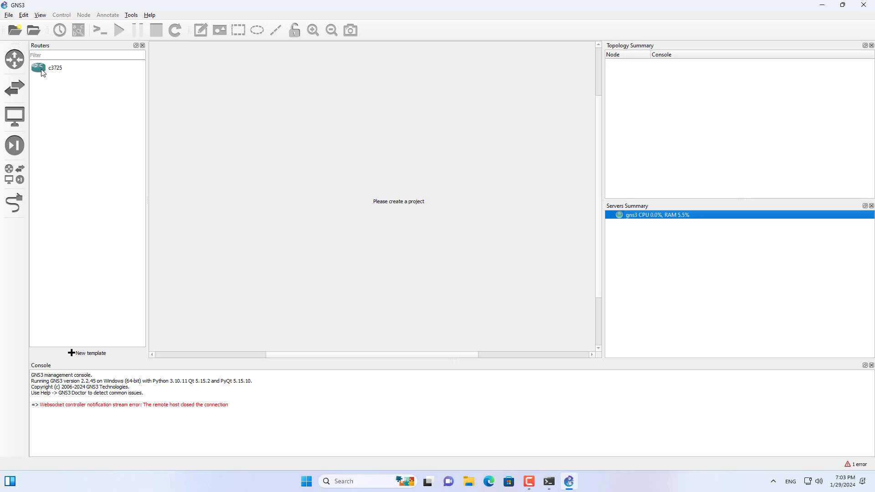
Create a new blank project named test1.
left_click(57, 69)
left_click(9, 15)
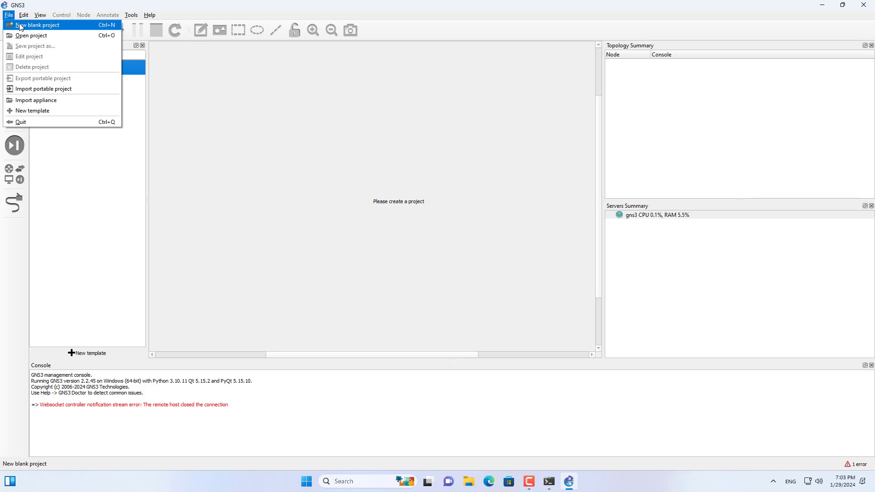
left_click(20, 26)
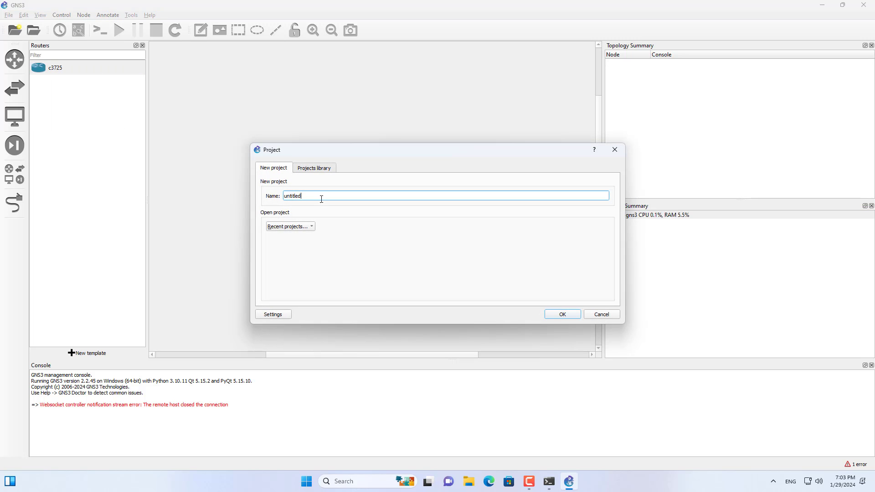
left_click_drag(322, 197, 258, 195)
type("test1")
left_click_drag(301, 196, 253, 199)
left_click(562, 314)
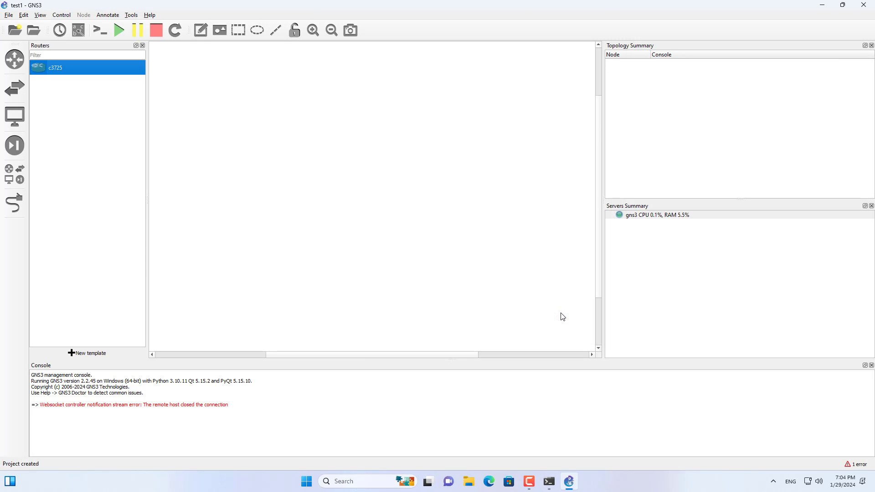
Place a c3725 router and a VPCS below it in the workspace, and try to add a cloud above the router.
left_click_drag(42, 76, 363, 191)
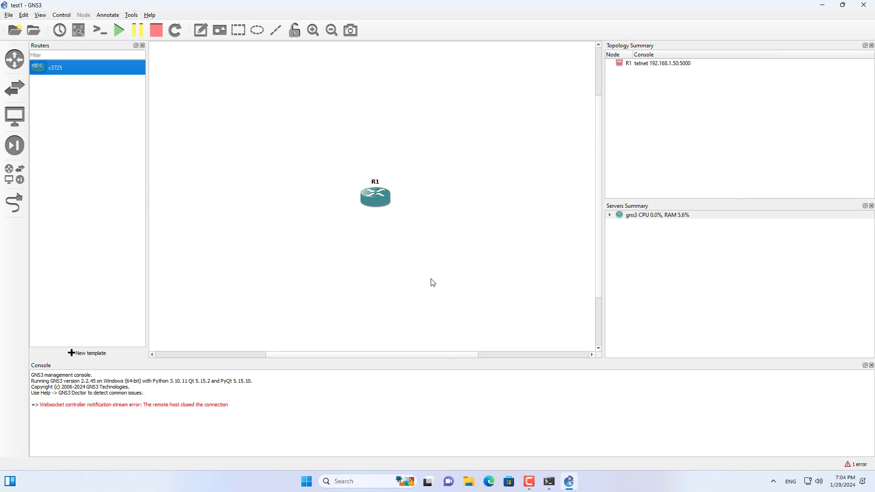
left_click(14, 117)
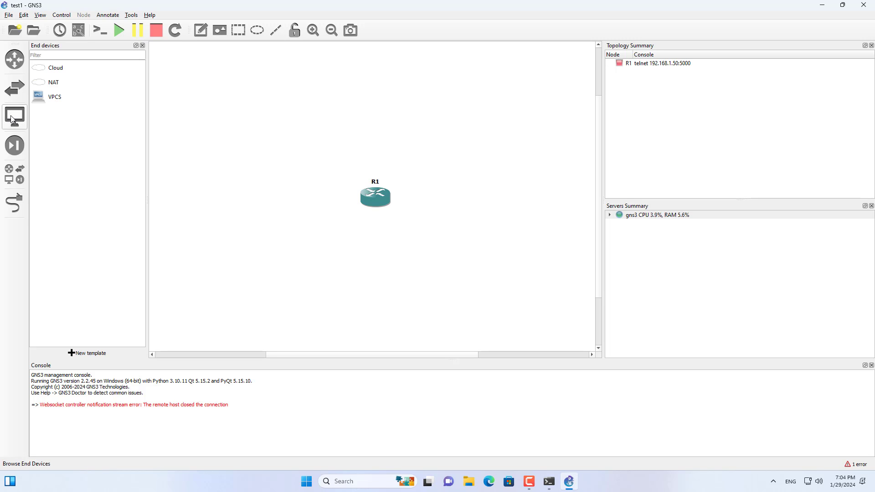
left_click_drag(45, 97, 383, 283)
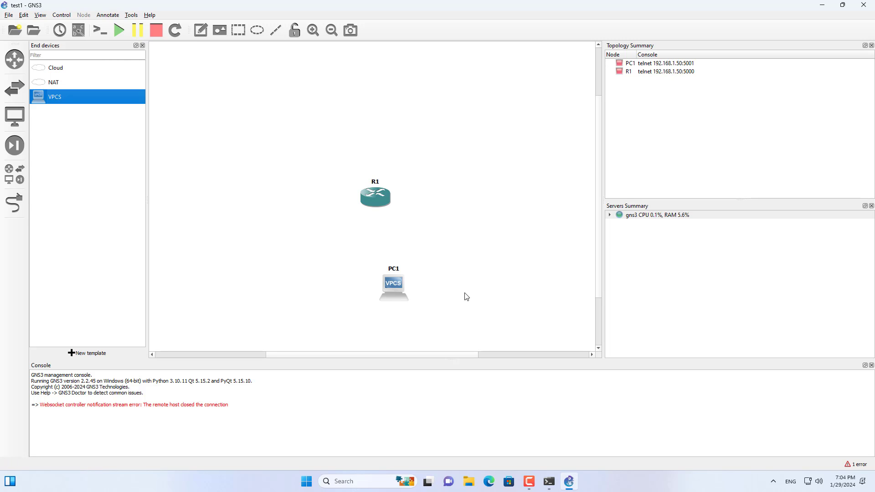
left_click_drag(38, 69, 385, 114)
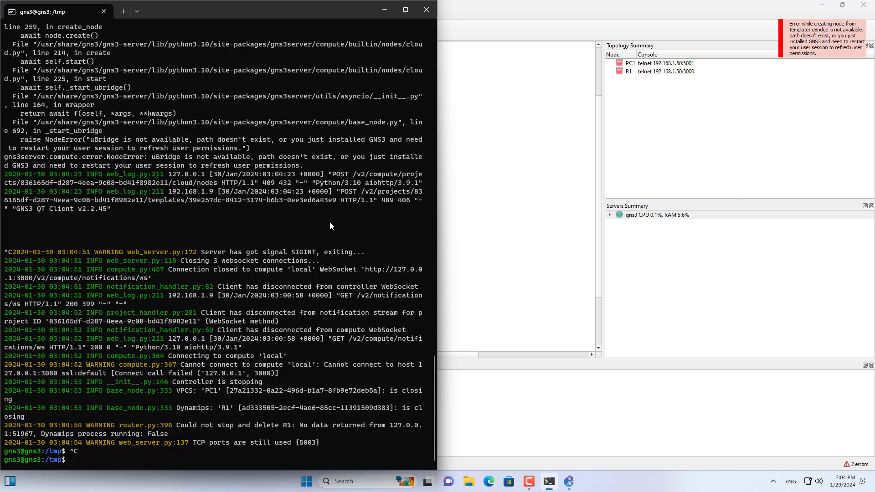
Switch to the server's SSH terminal, clear it and restart the server with sudo reboot.
type("clear")
key("Return")
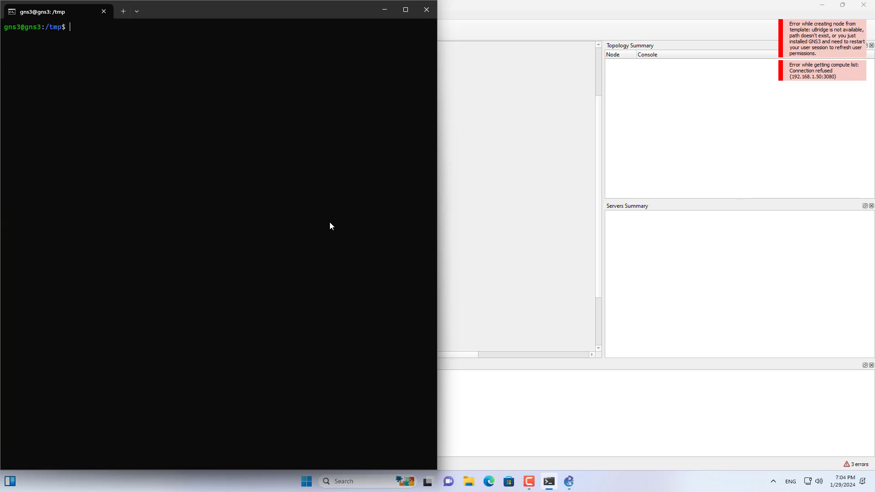
type("sudo")
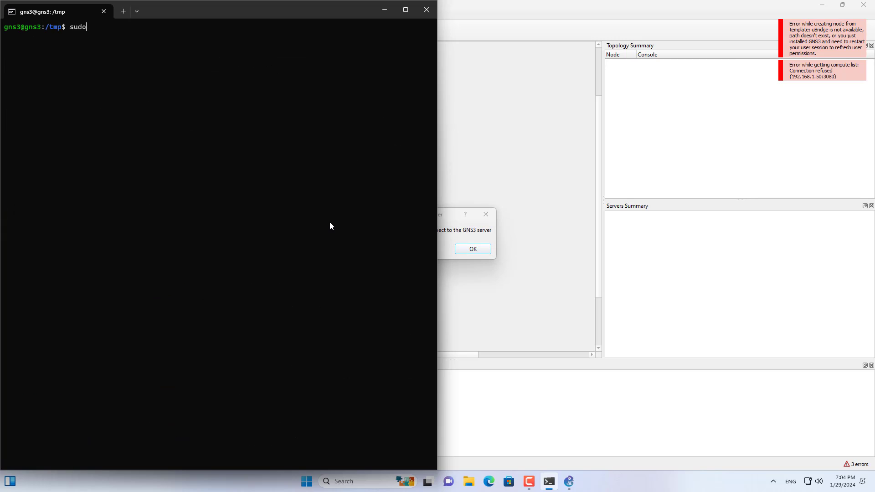
type(" reboot")
key("Return")
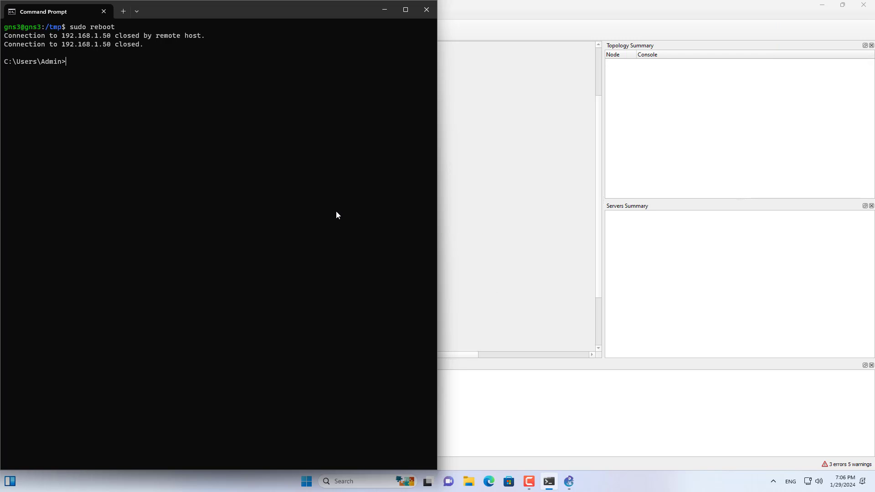
key("Up")
key("Return")
key("Return")
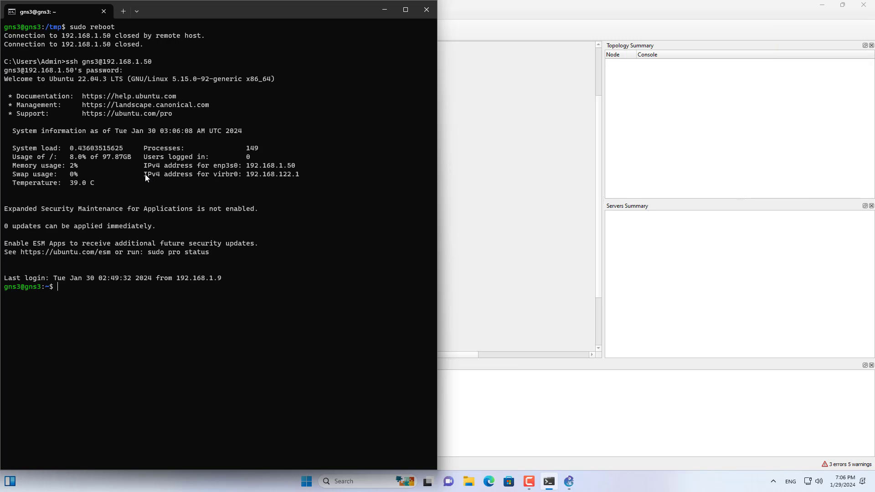
left_click_drag(145, 174, 281, 173)
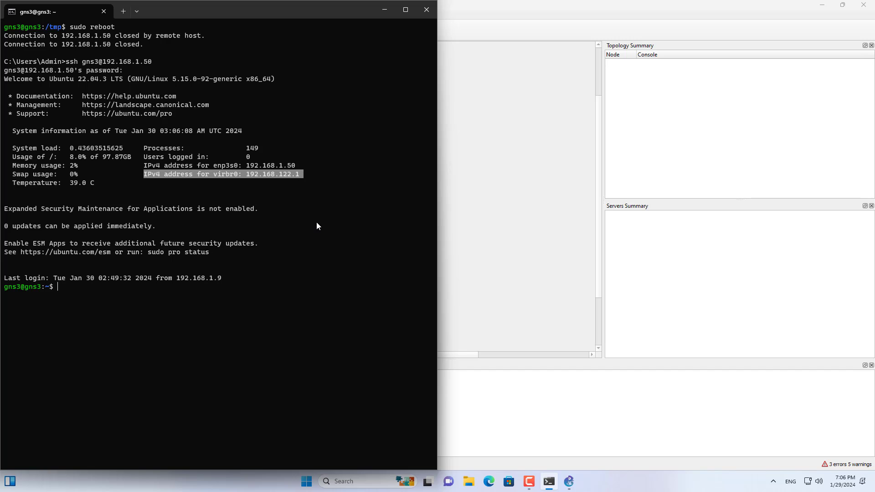
Start gns3server on the remote host, then return to GNS3 and check the gns3 server entry.
type("gns3ser")
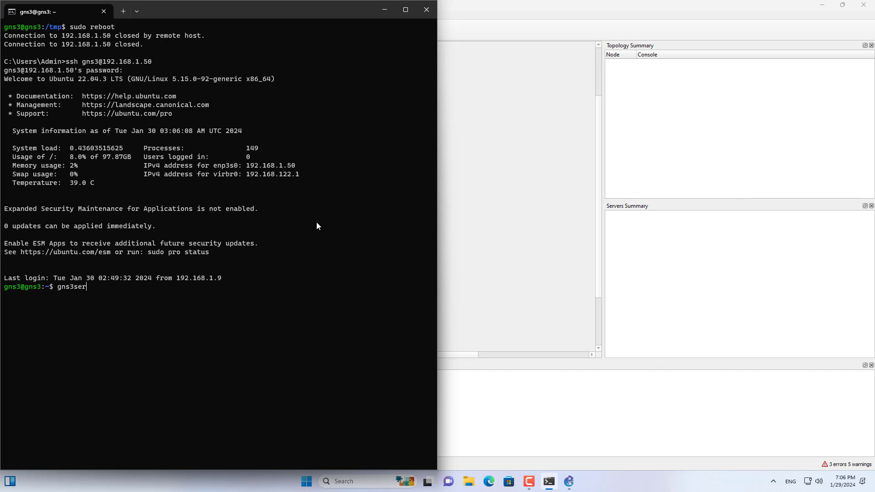
type("ver")
key("Return")
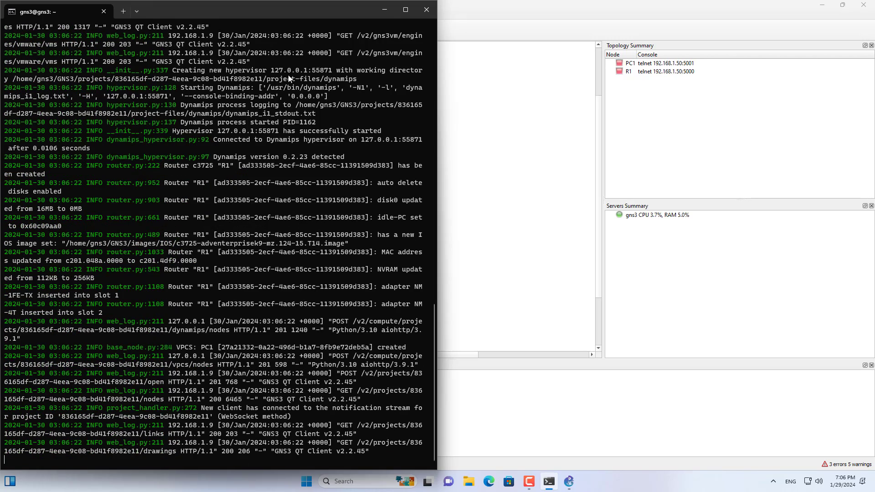
left_click(380, 12)
left_click(646, 216)
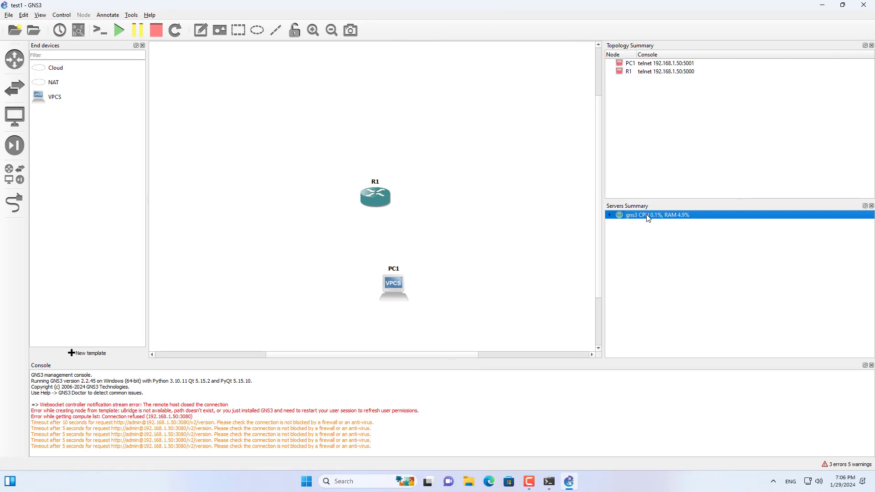
left_click(361, 132)
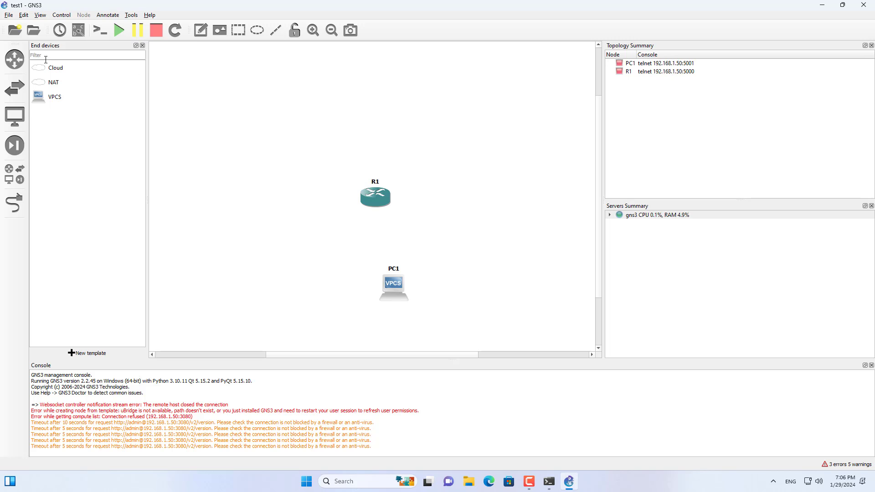
Add a cloud above R1 and link R1's FastEthernet0/0 to the cloud's enp3s0 interface.
left_click_drag(44, 68, 378, 89)
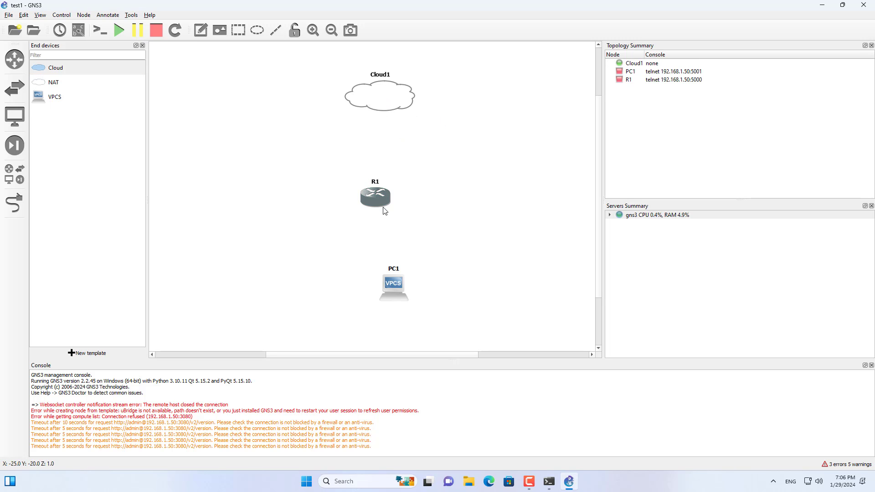
left_click(20, 208)
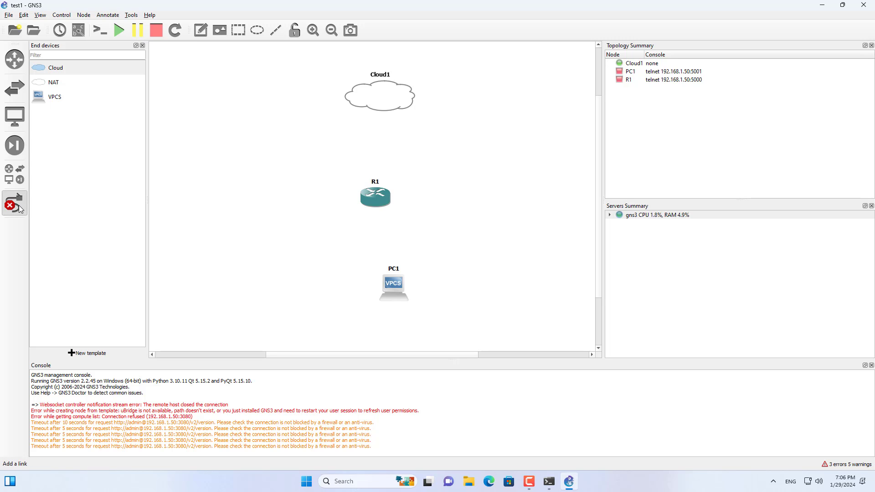
left_click(386, 204)
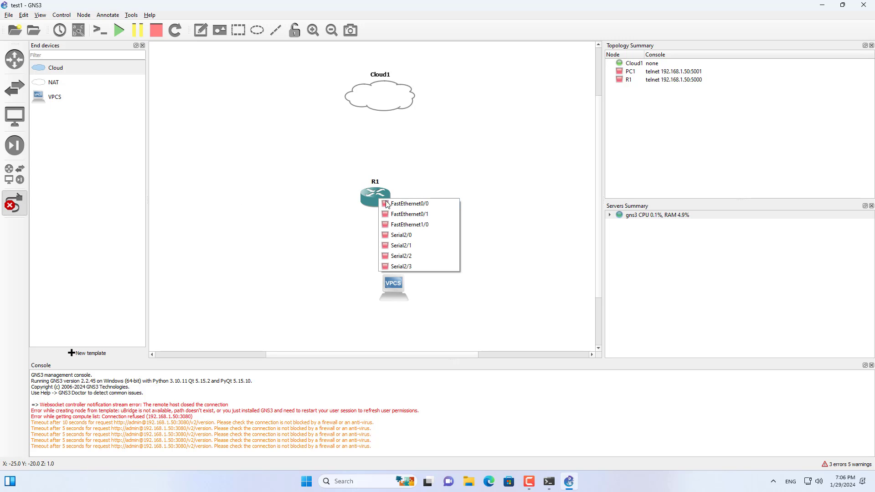
left_click(386, 203)
left_click(377, 99)
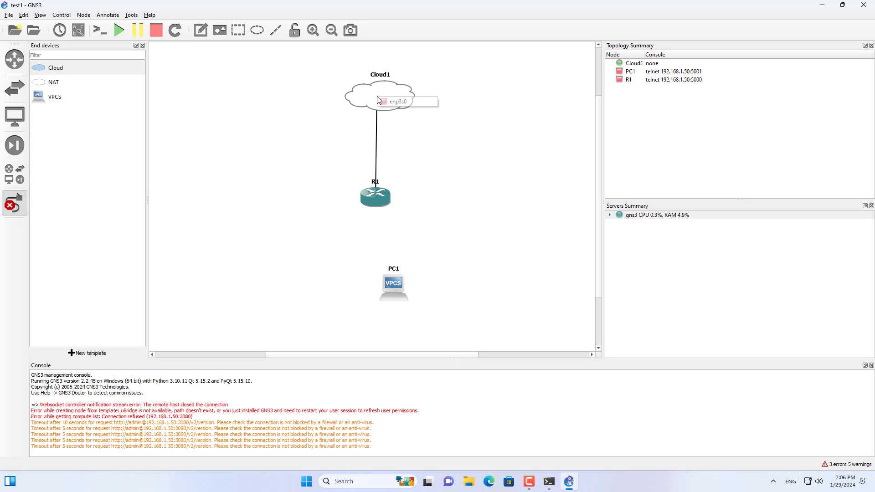
left_click(397, 102)
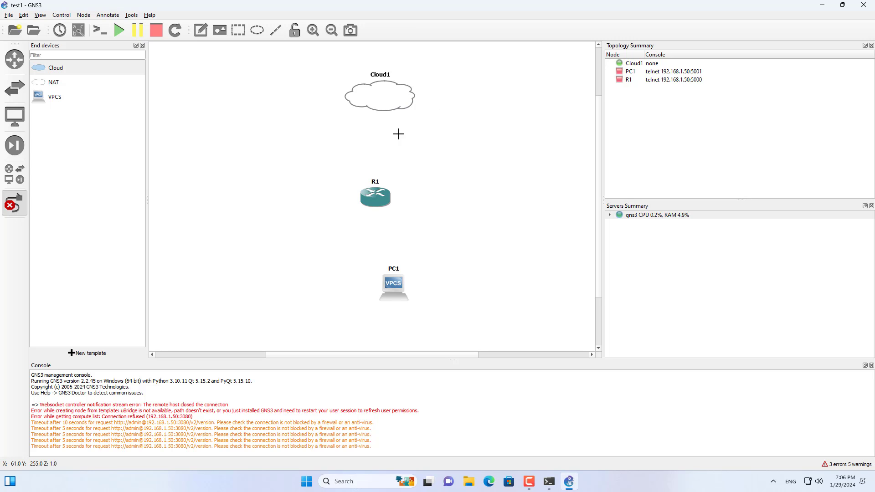
Link PC1 to R1's FastEthernet0/1 and move PC1 directly beneath the router.
left_click(395, 283)
left_click(403, 289)
left_click(384, 203)
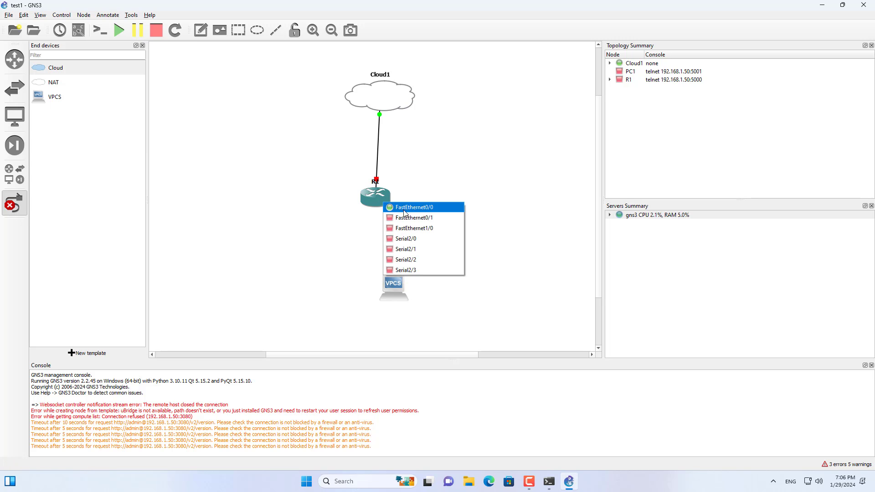
left_click(406, 217)
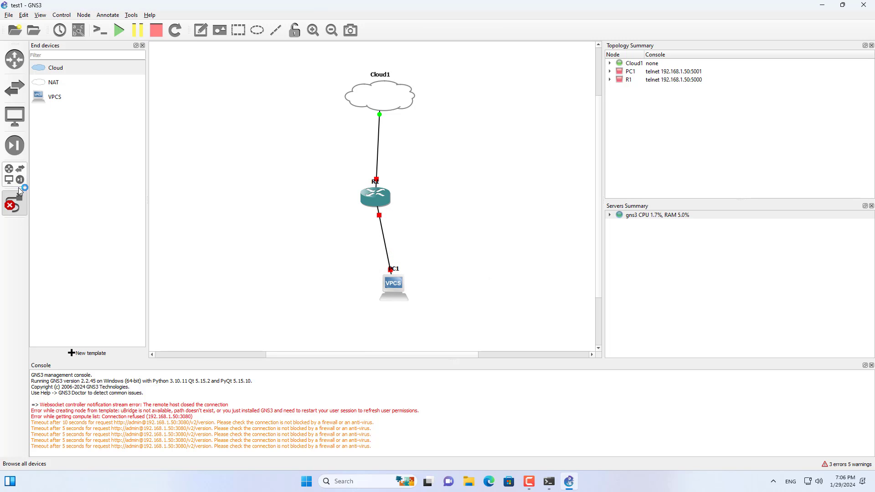
left_click(14, 202)
left_click_drag(390, 285, 372, 273)
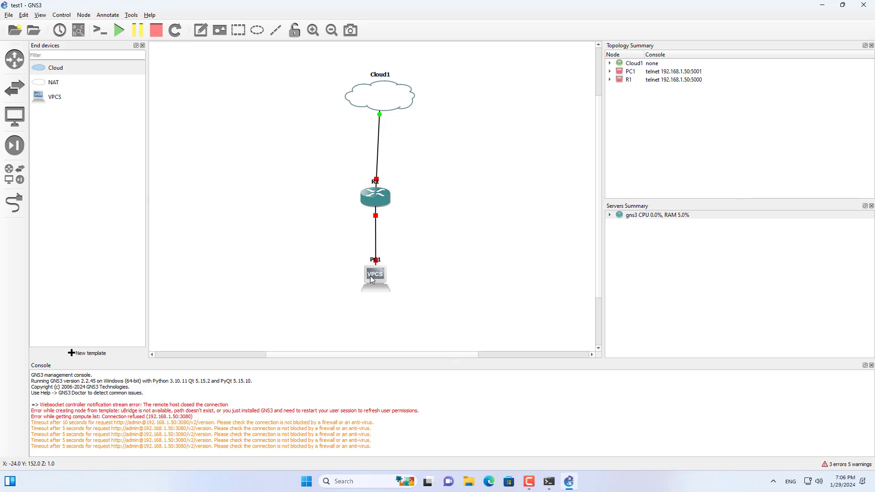
Start the router R1 and the virtual PC PC1.
left_click_drag(316, 66, 446, 342)
left_click(375, 197)
right_click(375, 197)
left_click(397, 231)
right_click(374, 277)
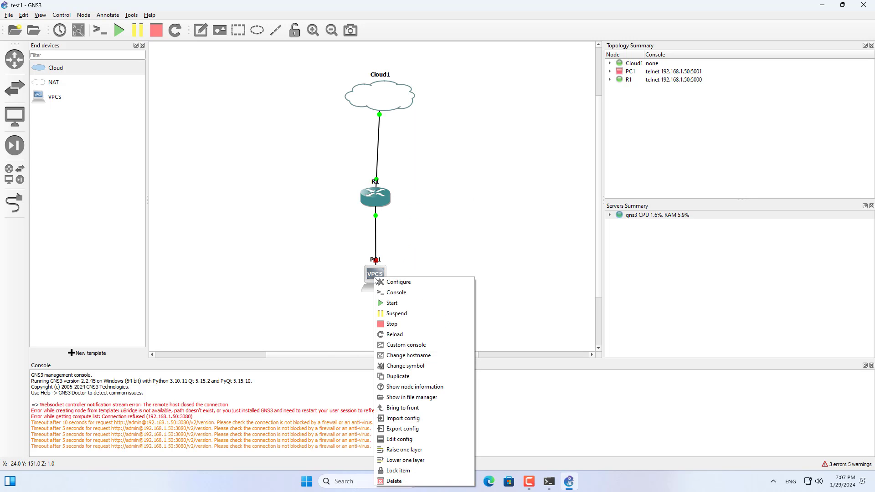
left_click(401, 303)
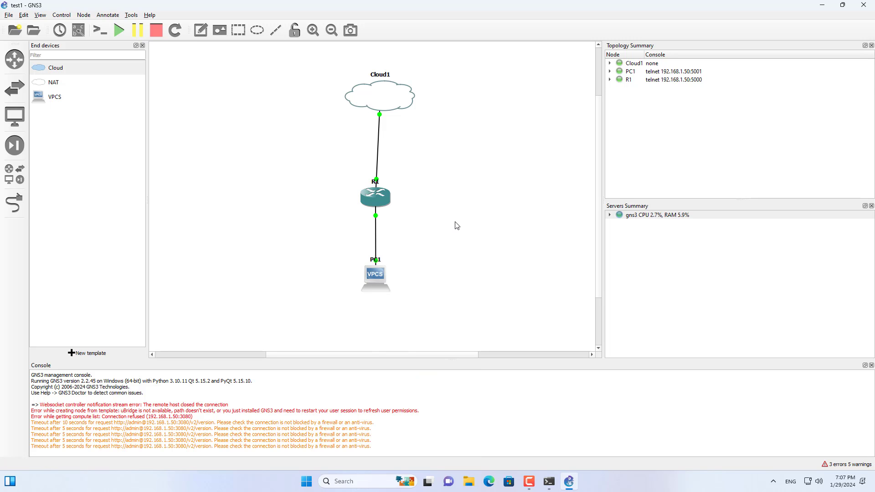
Open R1's console, place its window beside the topology and list the running configuration with show run.
right_click(380, 207)
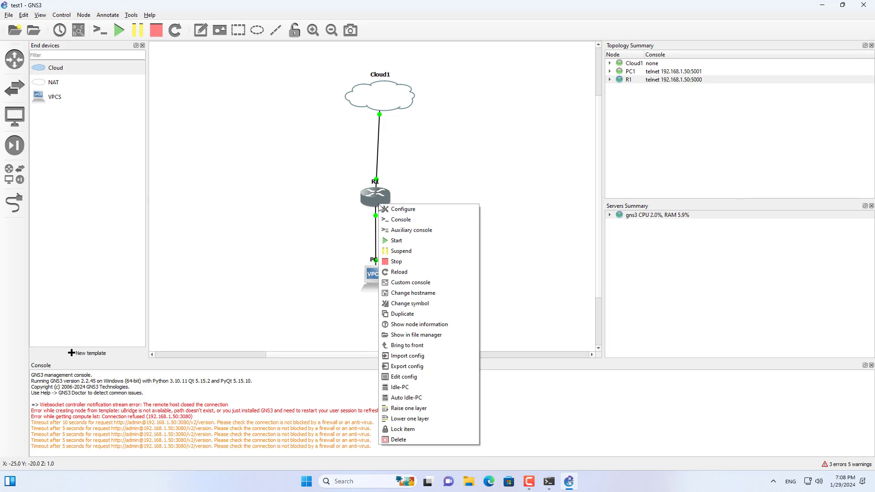
left_click(396, 221)
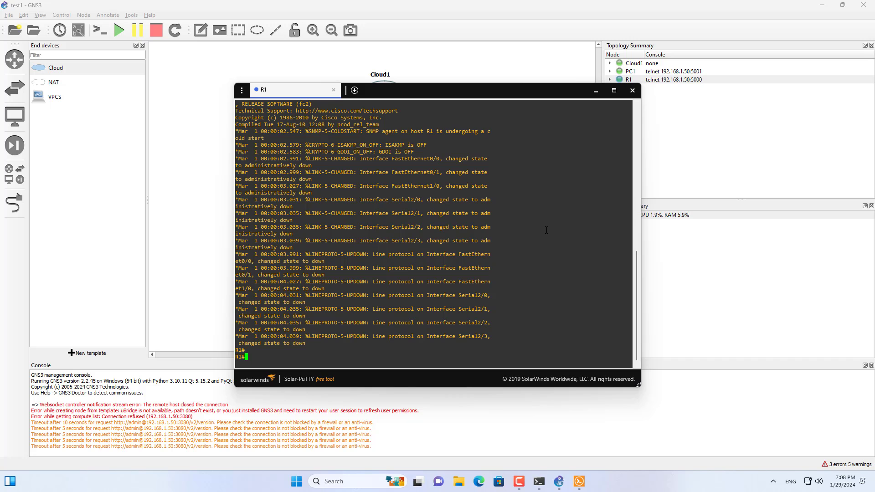
left_click_drag(421, 90, 630, 48)
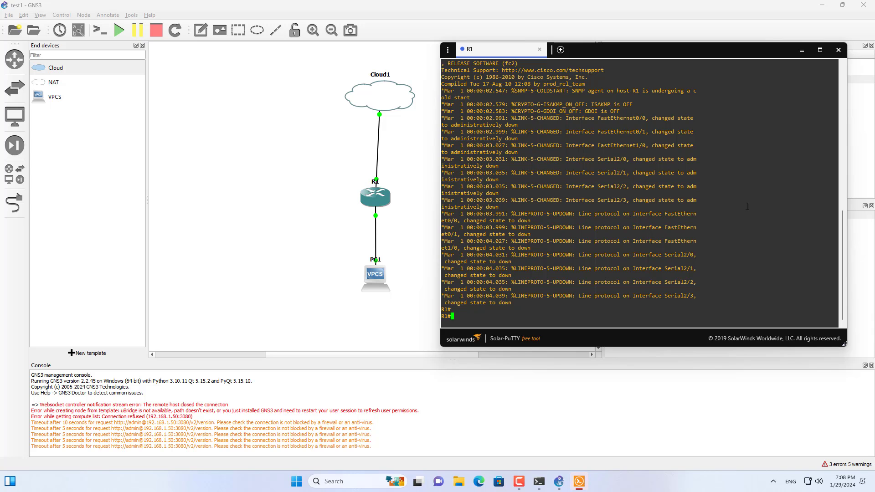
type("show run")
key("Return")
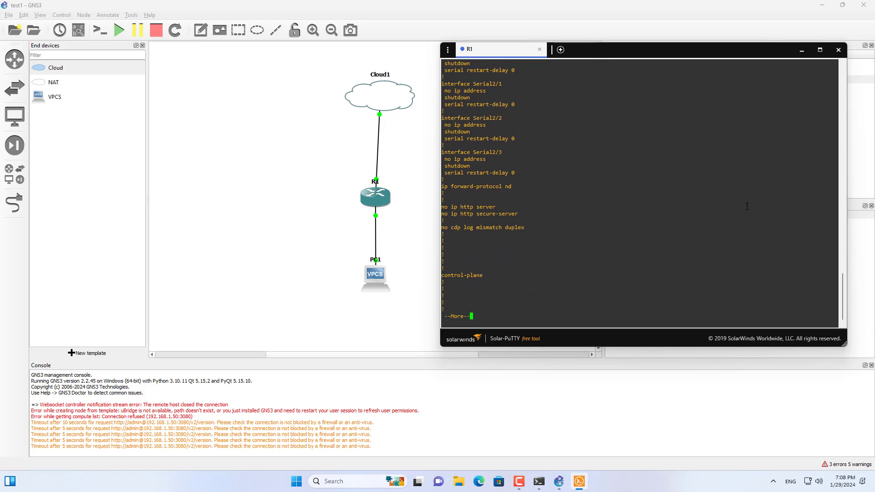
key("Return")
Leave the listing, enter configure terminal and enable interface fastEthernet 0/1 with no shutdown.
type("qconf")
key("Tab")
type("t")
key("Tab")
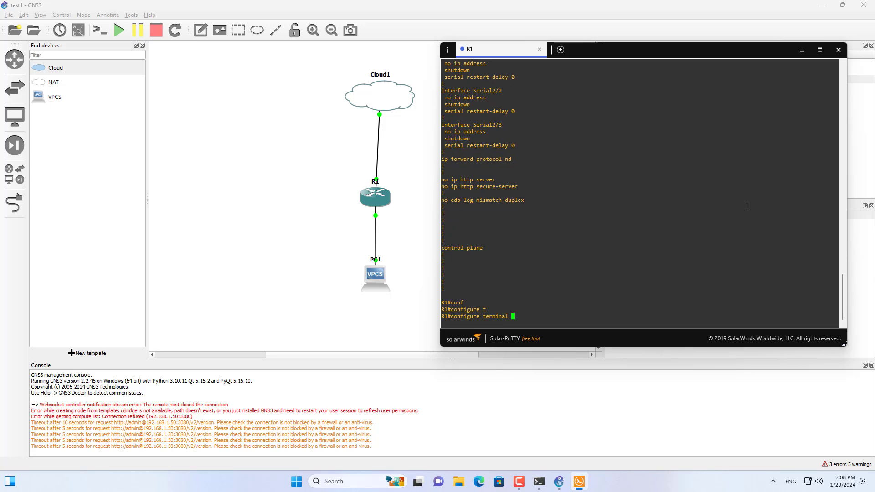
key("Return")
type("int")
key("Tab")
type("f")
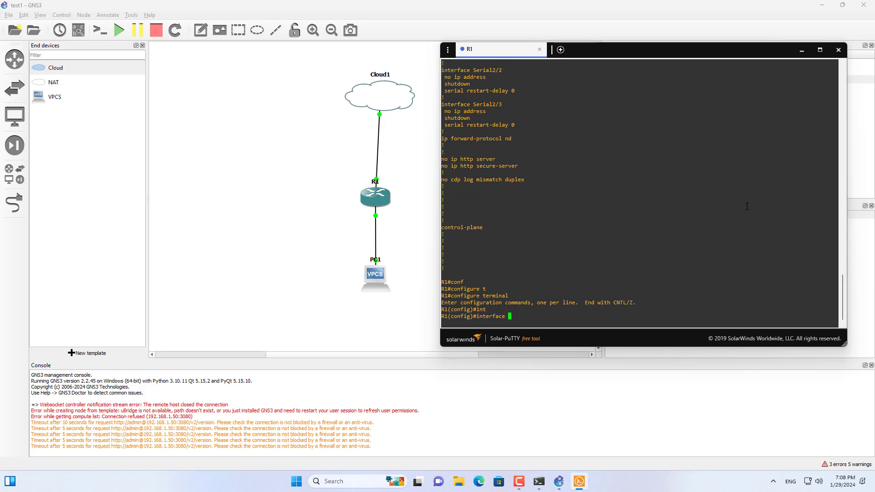
key("Tab")
type("0/1")
key("Return")
type("no shut")
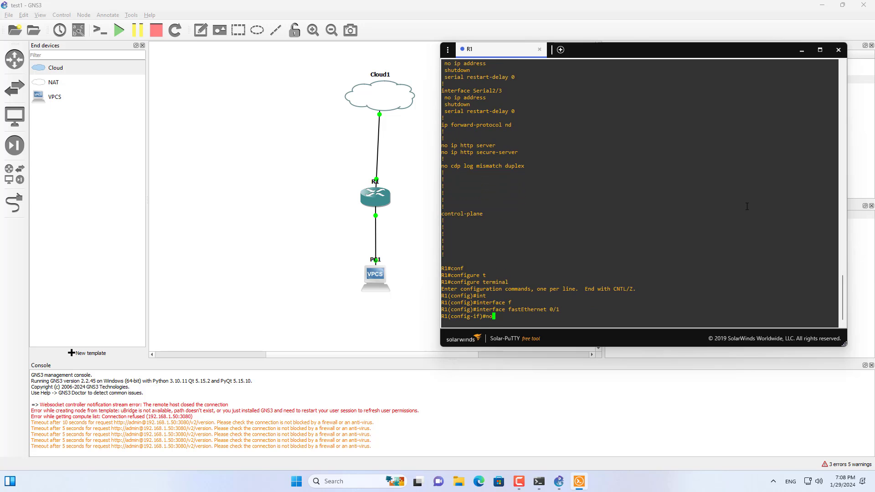
key("Tab")
key("Return")
Assign IP address 172.20.17.1 with mask 255.255.255.0 to R1's fastEthernet 0/1.
type("i")
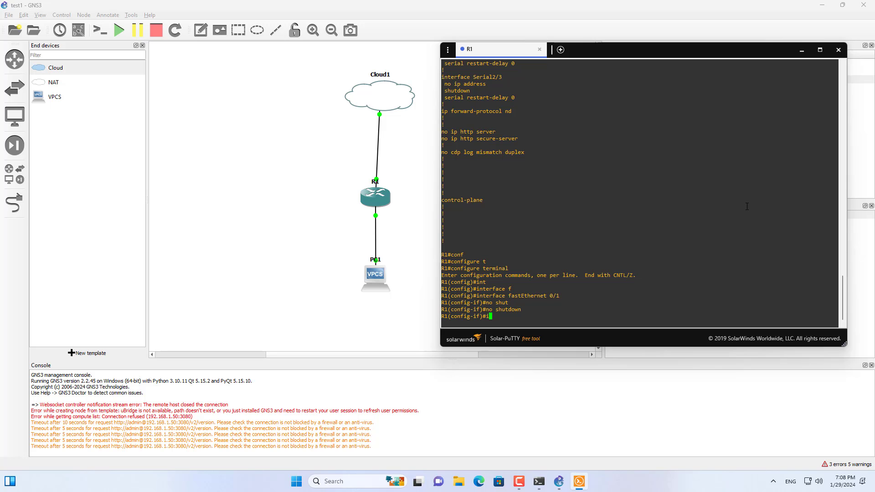
type("p add")
key("Tab")
type("172.20.17.1 255.255.255.0")
key("Return")
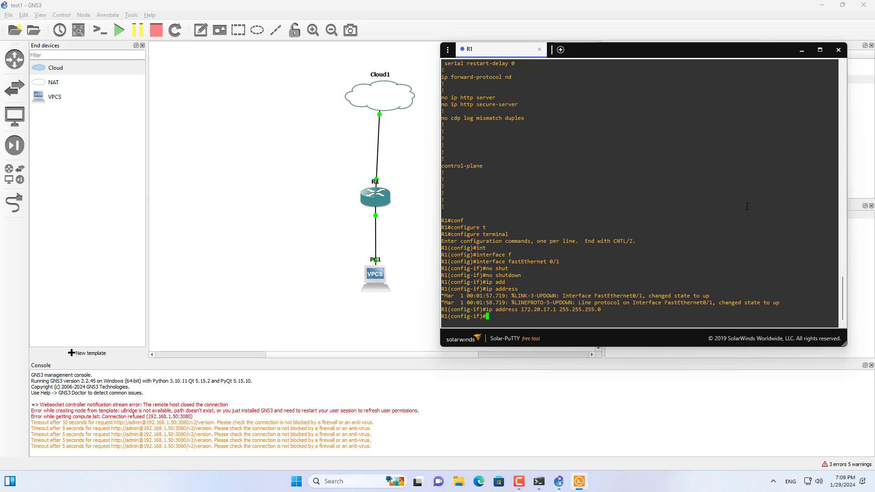
Leave the interface configuration and create DHCP pool test1 on R1 with network 172.20.17.0 255.255.255.0.
type("exit")
type("ip dhc")
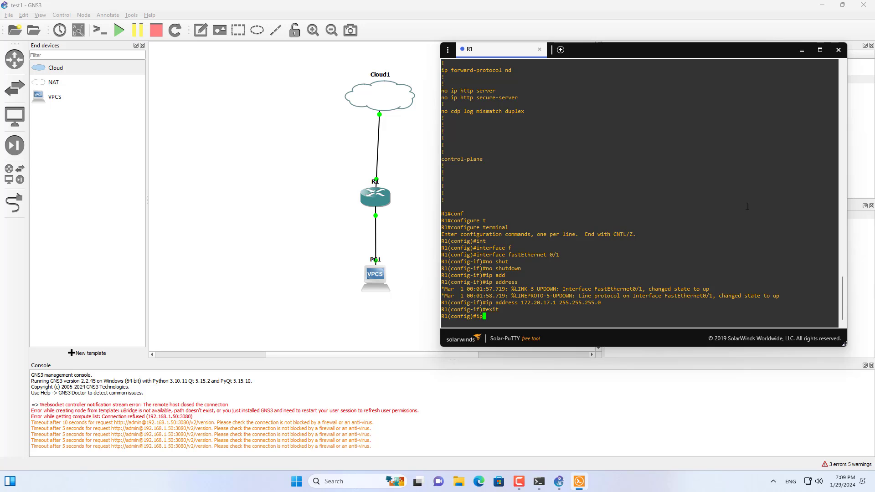
key("Tab")
type("poo")
key("Tab")
type("test1")
key("Return")
type("netw")
Give the DHCP pool default-router 172.20.17.1 and dns-server 8.8.8.8.
key("Tab")
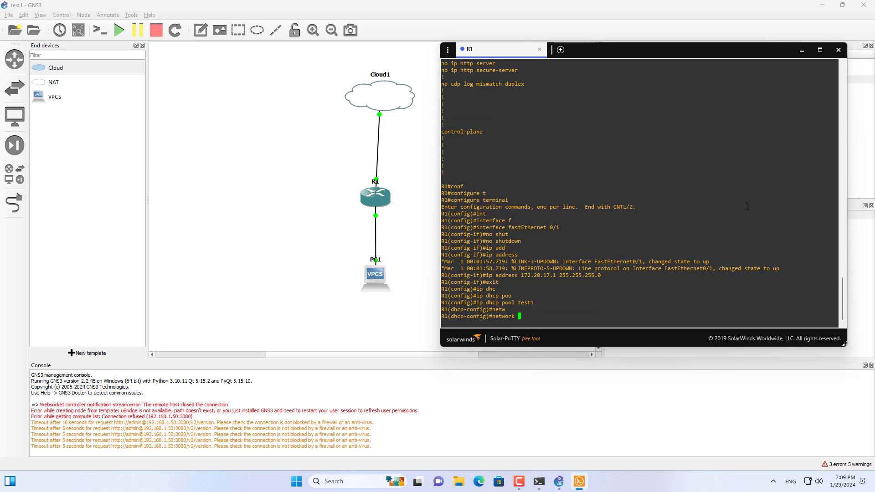
type("172.20.17.0 255.255.255.0")
key("Return")
type("de")
key("Tab")
type("172.20.17")
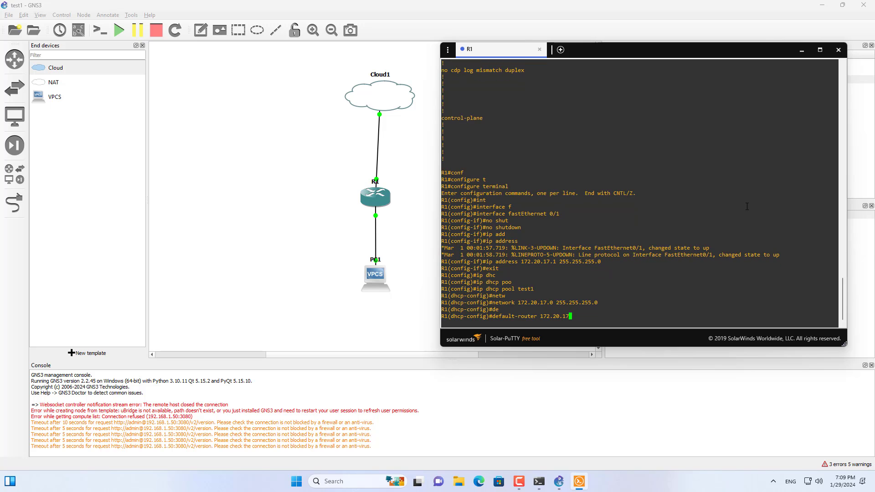
type(".1")
key("Return")
type("dn")
key("Tab")
type("8.8.8")
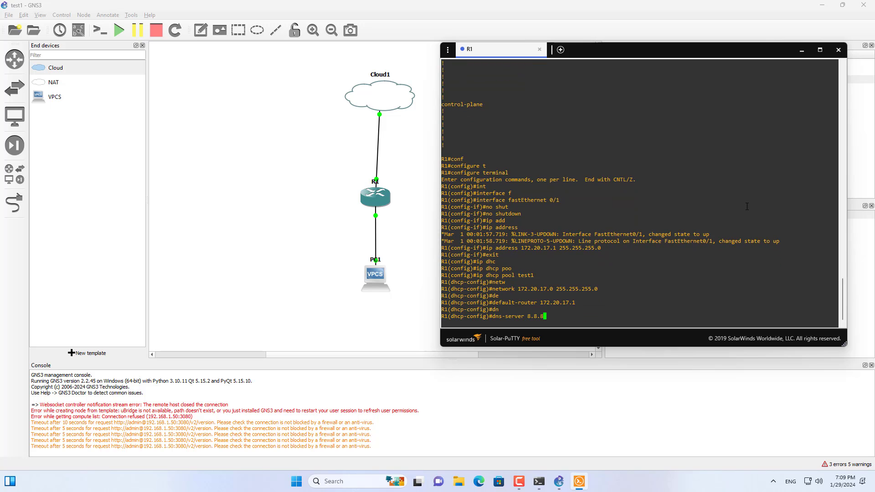
type(".8")
key("Return")
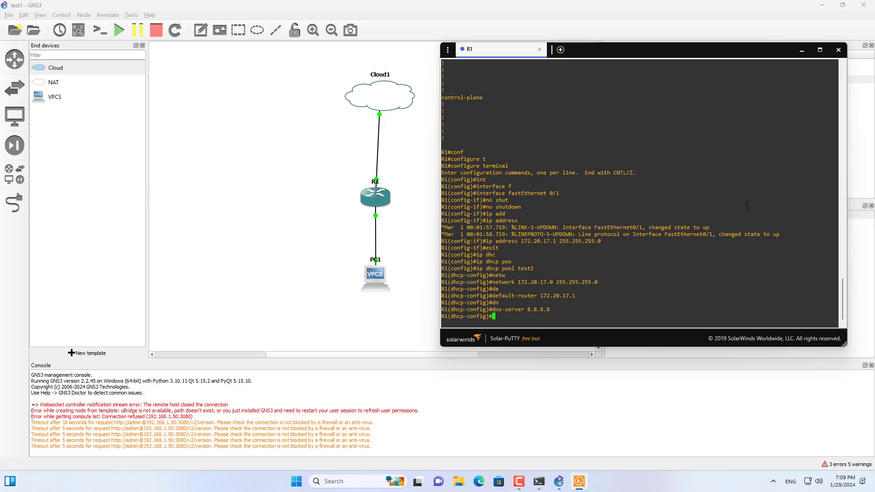
Exit R1's configuration mode and save the DHCP setup with write memory.
type("exit")
key("Return")
type("exit")
key("Return")
type("wr")
key("Tab")
type("me")
key("Tab")
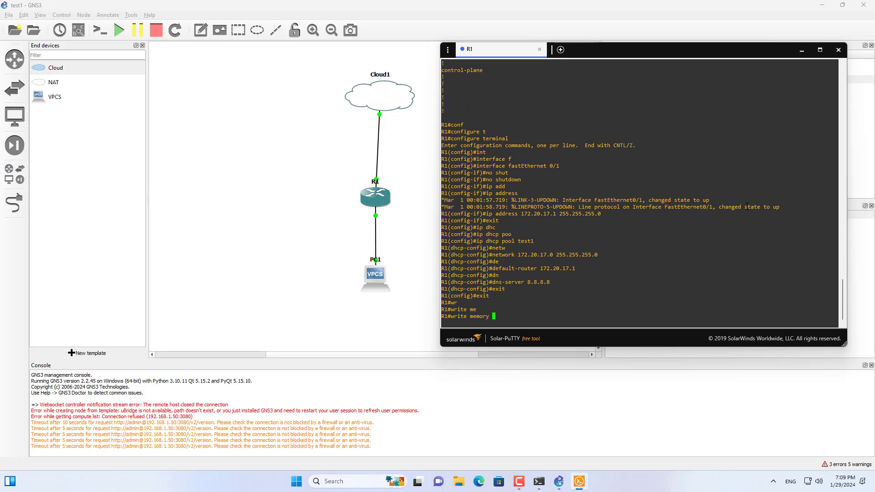
key("Return")
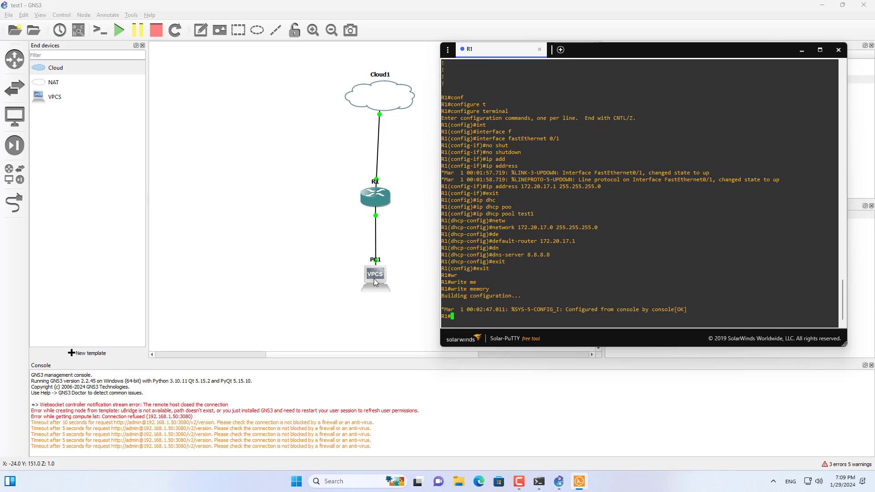
Open PC1's console, request an address with ip dhcp and check the lease with show ip.
right_click(375, 278)
left_click(390, 293)
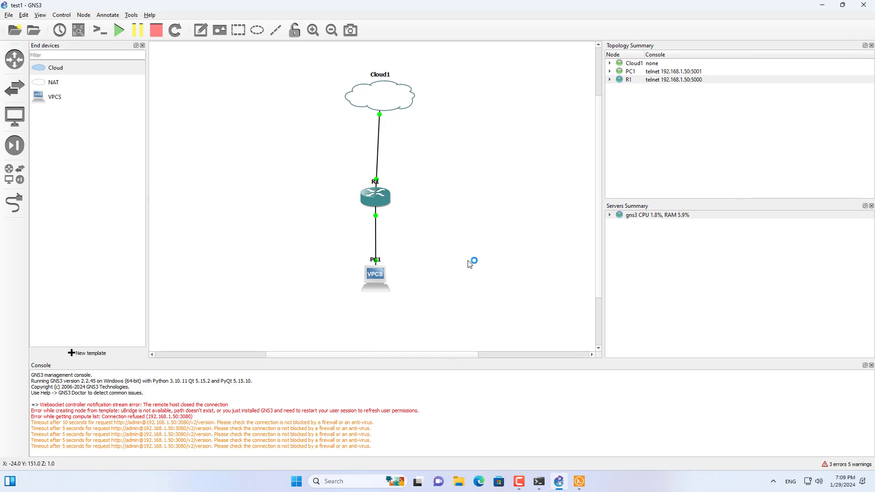
type("ip dhcp")
key("Return")
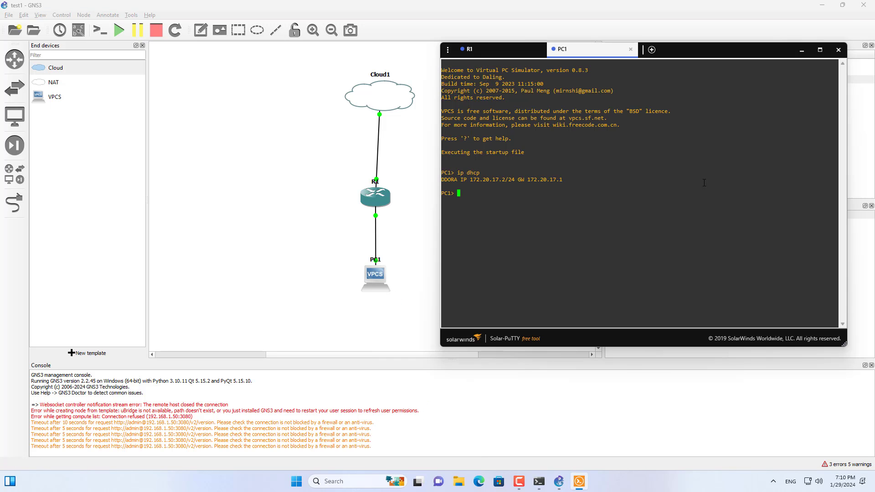
type("show ip")
key("Return")
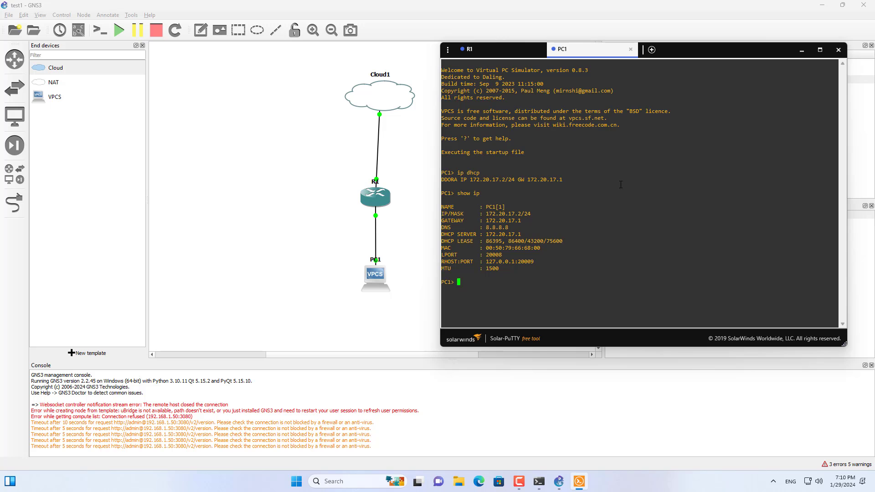
left_click_drag(523, 231, 504, 201)
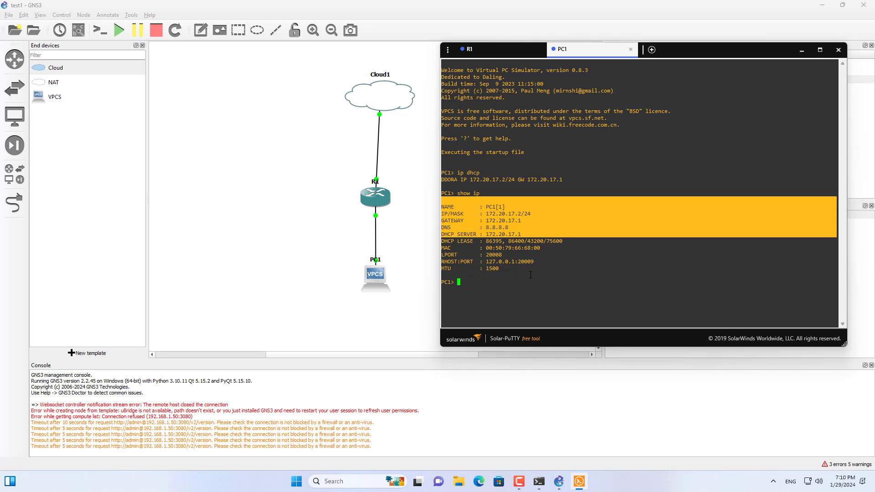
Return to R1's console, enter configure terminal and enable interface fastEthernet 0/0 with no shutdown.
left_click(507, 59)
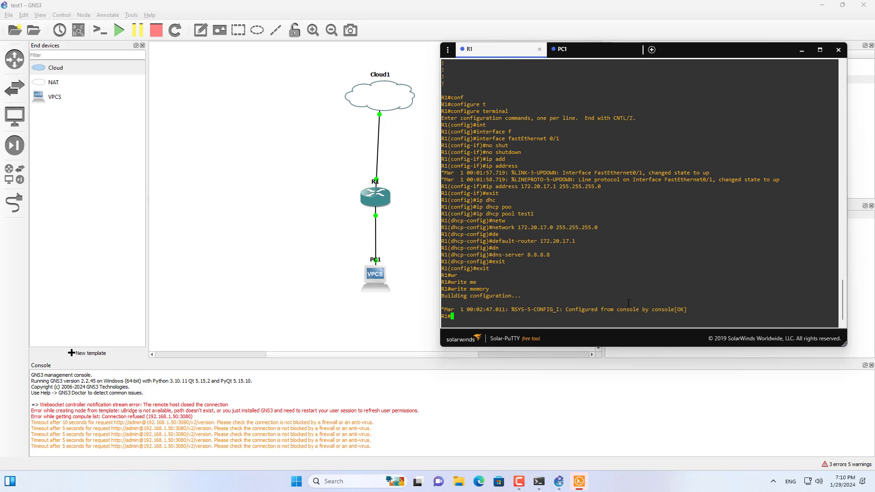
type("conf t")
key("Return")
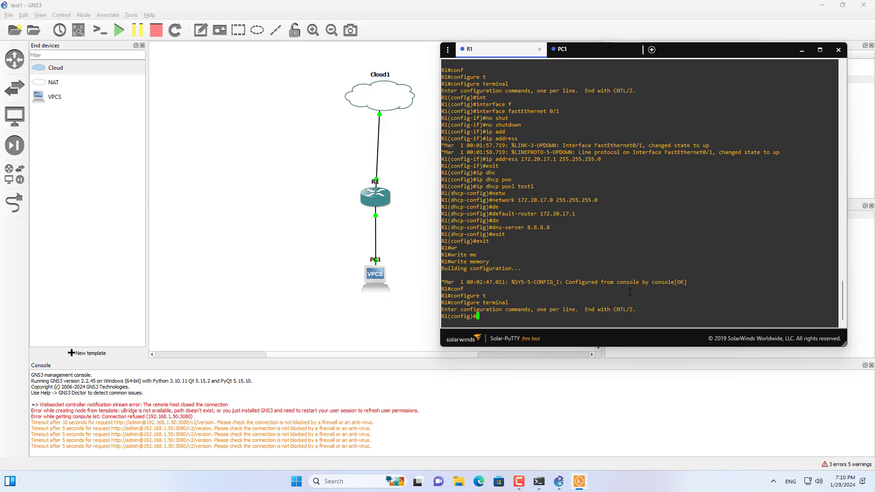
type("int f 0/0")
key("Return")
type("no shutdown")
key("Return")
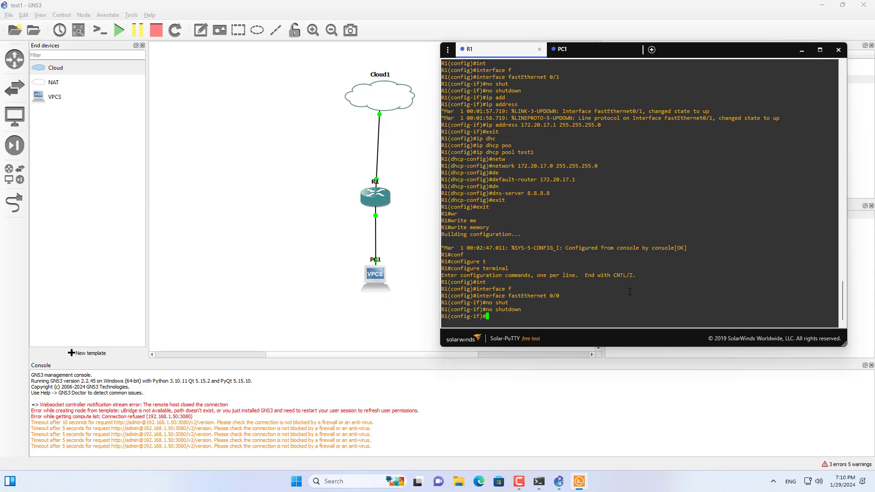
Assign IP address 192.168.1.10 with mask 255.255.255.0 to R1's fastEthernet 0/0.
type("ip add")
key("Tab")
type("192.168.1.10 255.255.255")
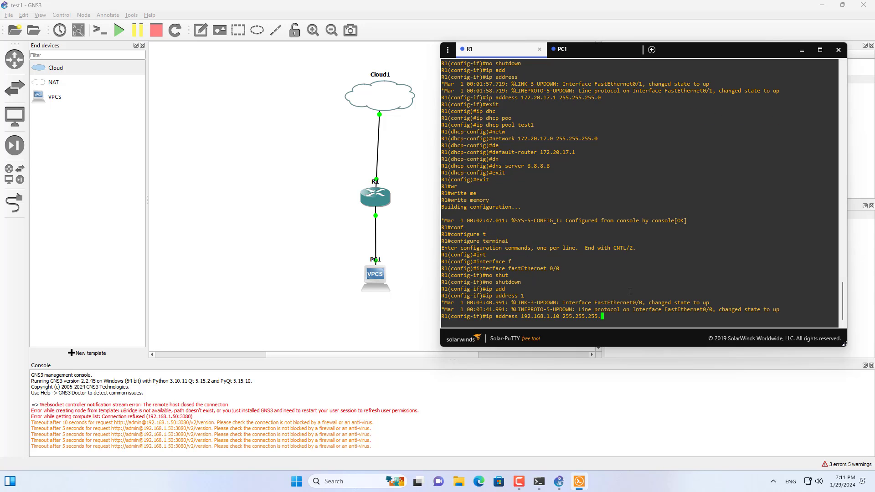
type(".0")
key("Return")
Add the default route 0.0.0.0 0.0.0.0 via 192.168.1.1 on R1 and exit configuration mode.
type("exit")
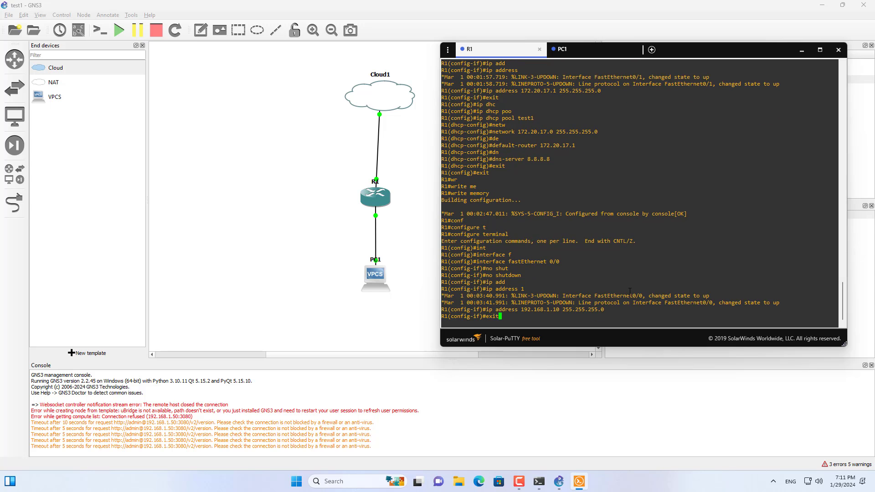
key("Return")
type("ip rou")
key("Tab")
type("0.0.0.0 0.0.0.0 192.168.1.1")
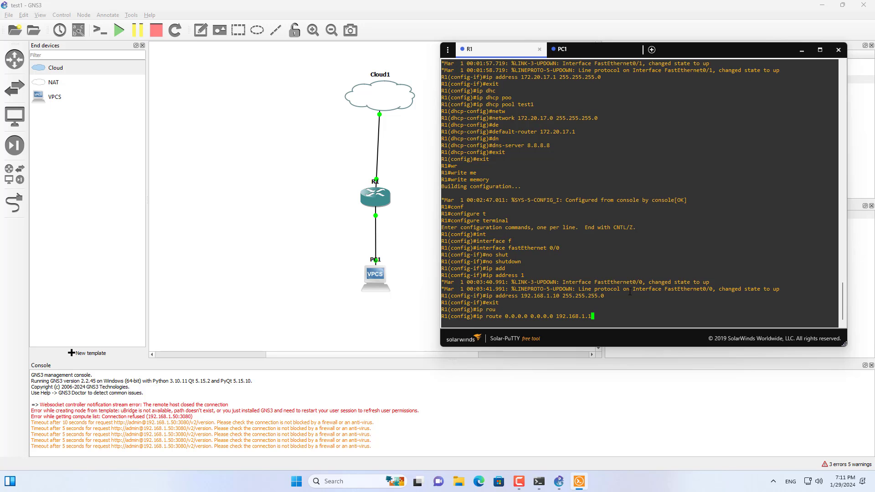
key("Return")
type("exit")
key("Return")
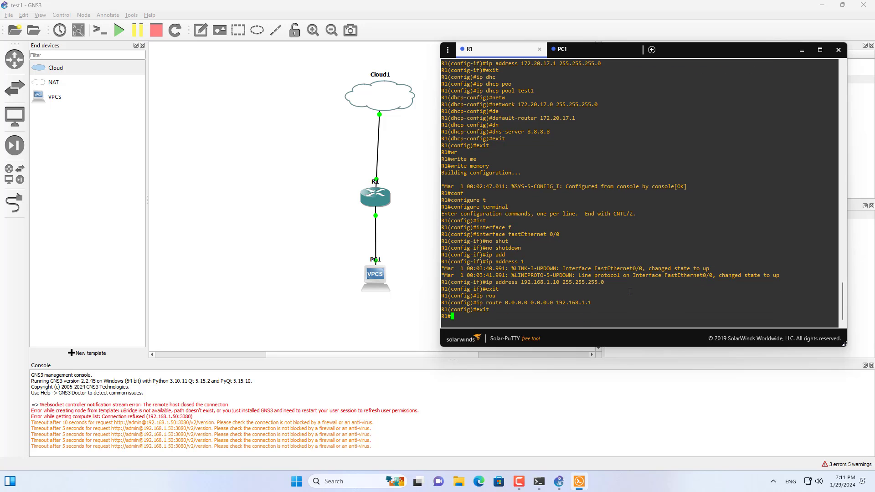
Save R1's interface and route configuration with write memory.
type("wr")
key("Tab")
type("me")
key("Tab")
key("Return")
List R1's running configuration with show run and check the interface addresses and the default route.
type("sho")
key("Tab")
type("run")
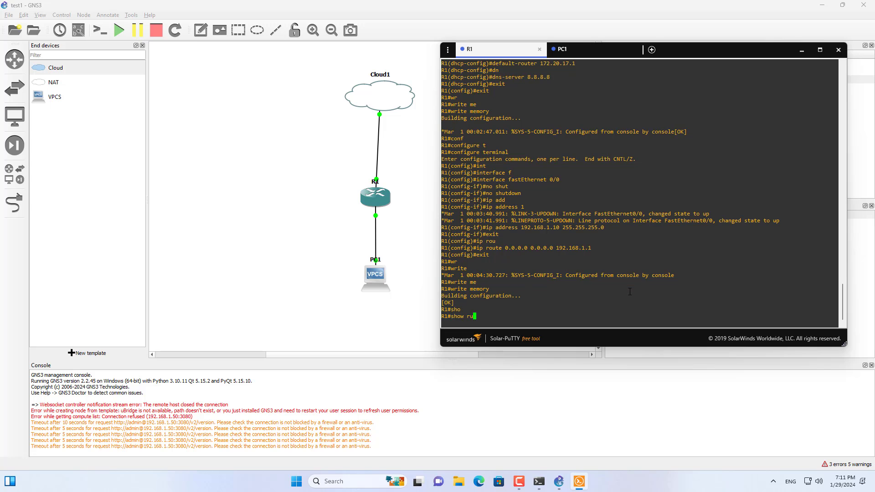
key("Return")
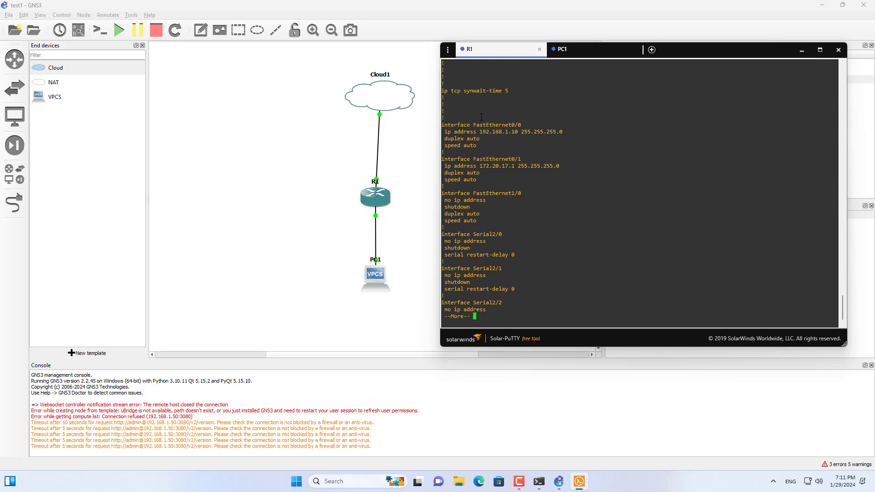
key("space")
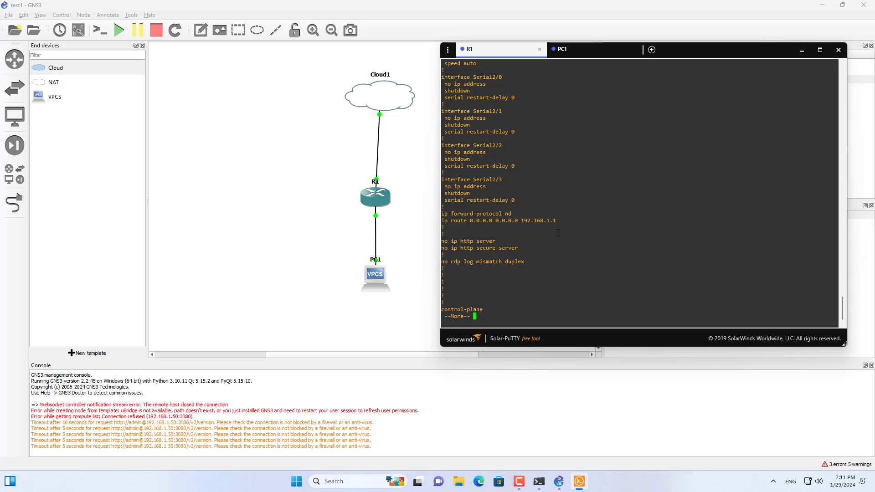
Switch to PC1's console and test internet access by pinging 8.8.8.8.
left_click(577, 50)
type("ping 8.8.8.8")
key("Return")
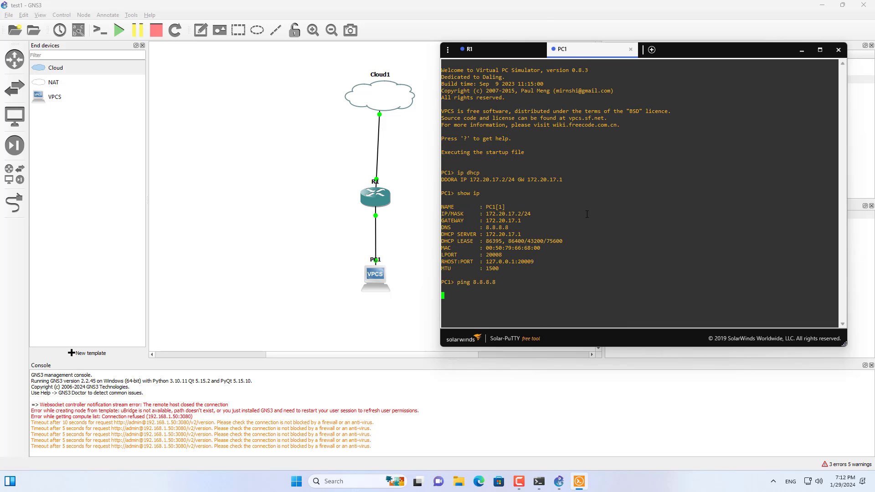
left_click_drag(543, 304, 442, 295)
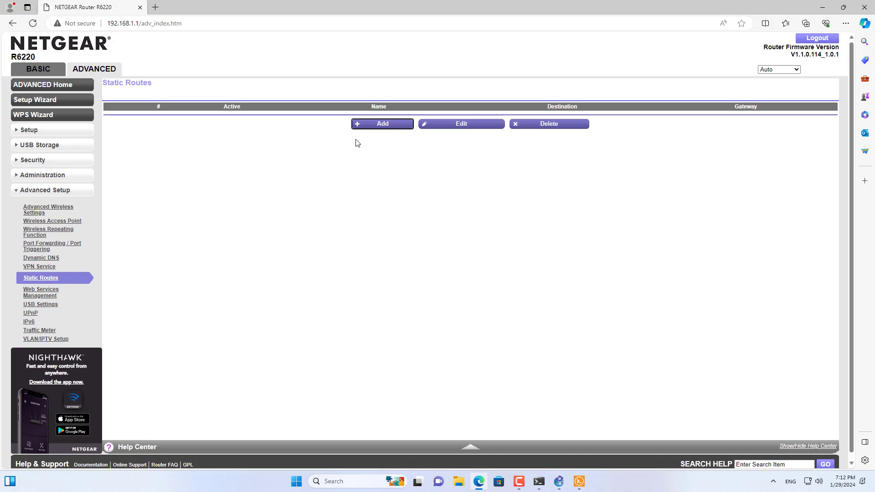
On the NETGEAR router's browser page, add static route gns3 to 172.20.17.0, mask 255.255.255.0, gateway 192.168.1.10, metric 2.
left_click(384, 127)
left_click(487, 108)
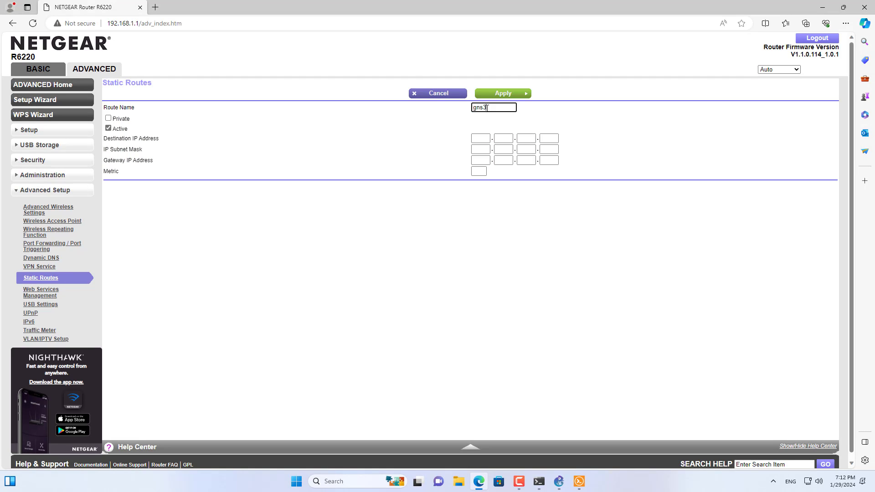
type("gns3")
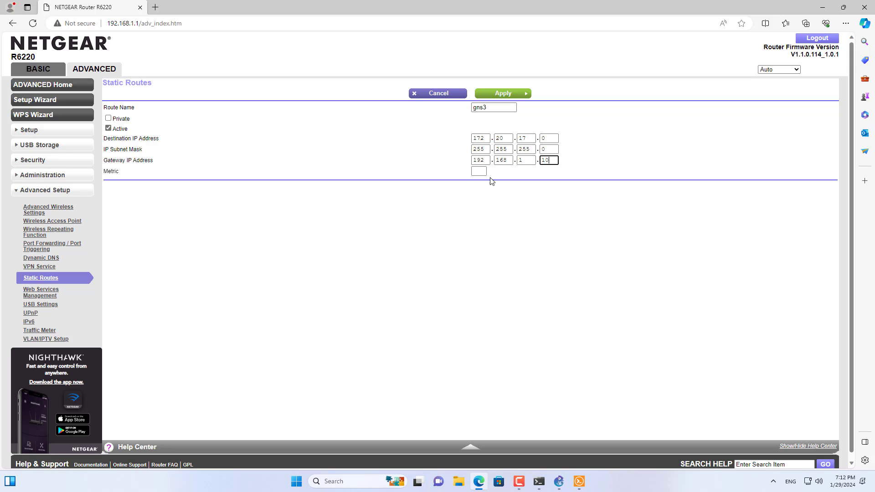
left_click(485, 172)
type("2")
double_click(547, 160)
key("alt+Tab")
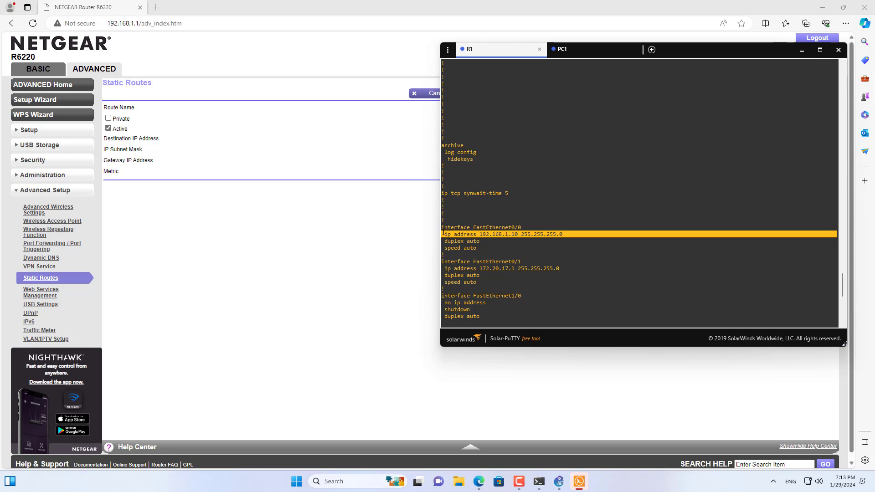
key("alt+Tab")
left_click(499, 96)
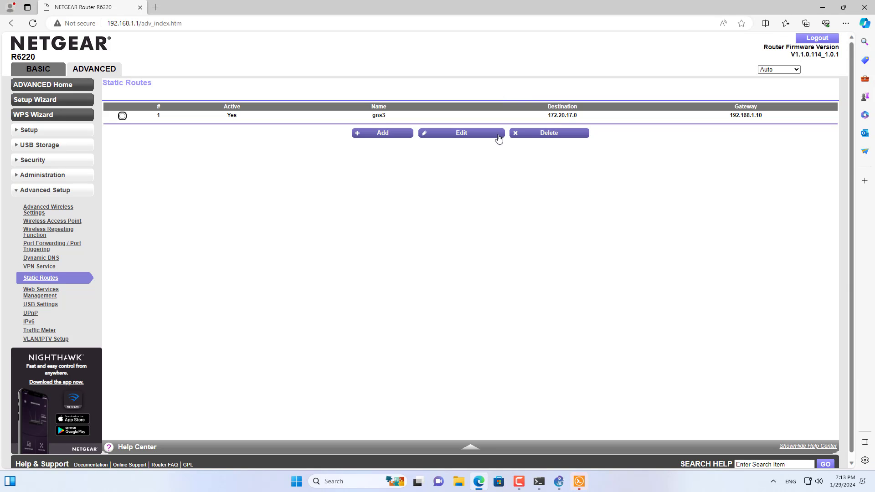
left_click_drag(225, 115, 791, 113)
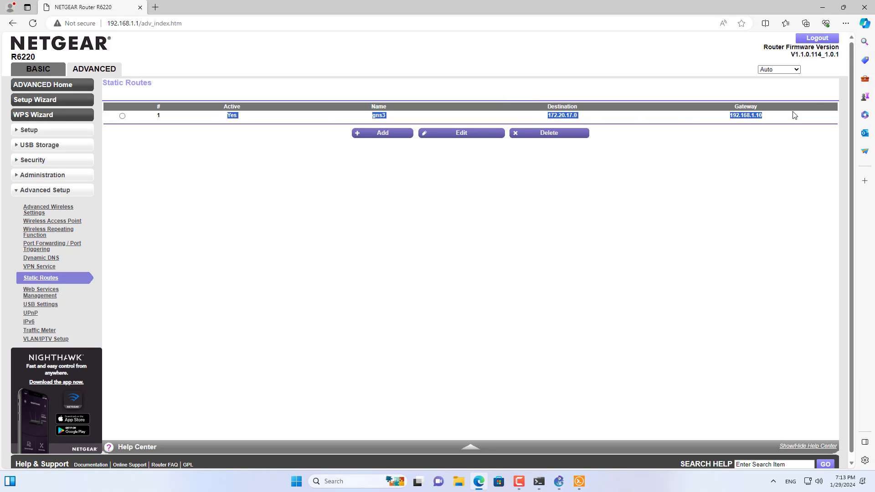
left_click(546, 221)
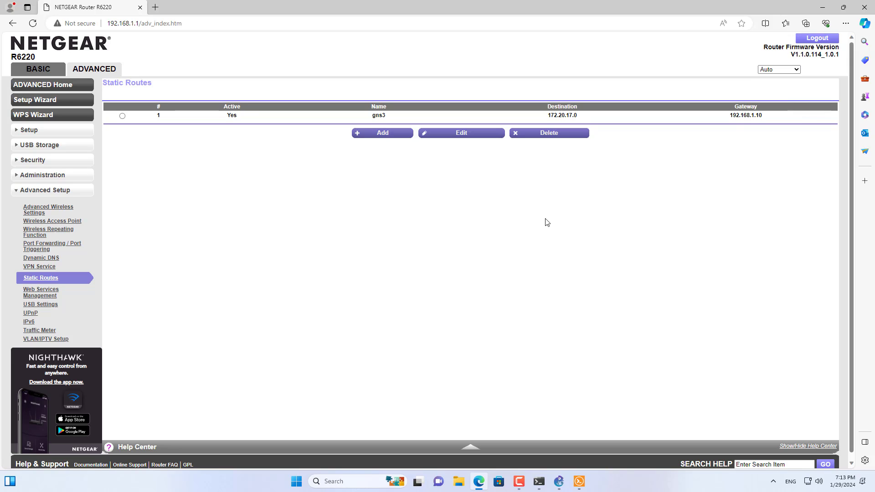
Switch back to PC1's console in Solar-PuTTY, repeat the ping to 8.8.8.8 and examine the replies.
left_click(579, 481)
left_click(590, 54)
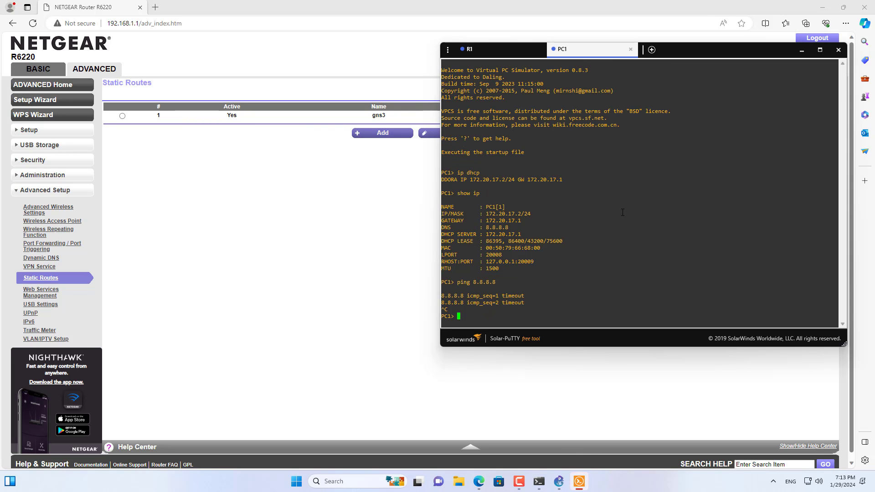
key("Up")
key("Return")
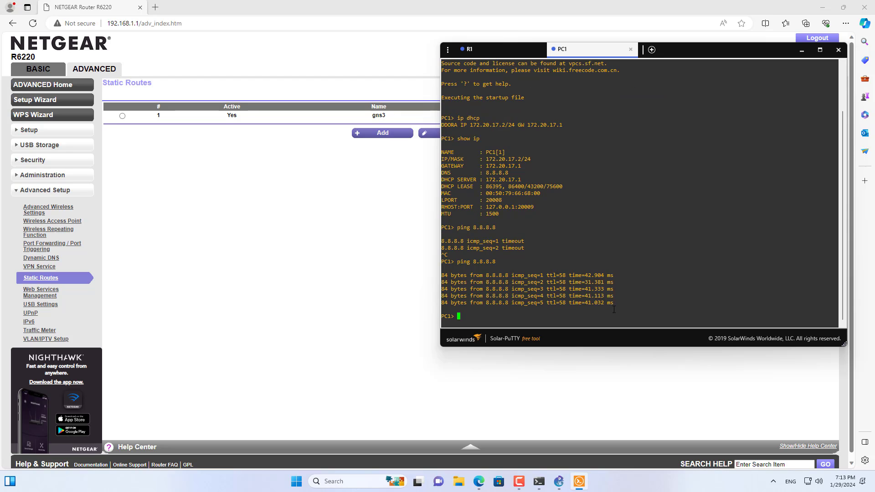
left_click_drag(615, 305, 435, 274)
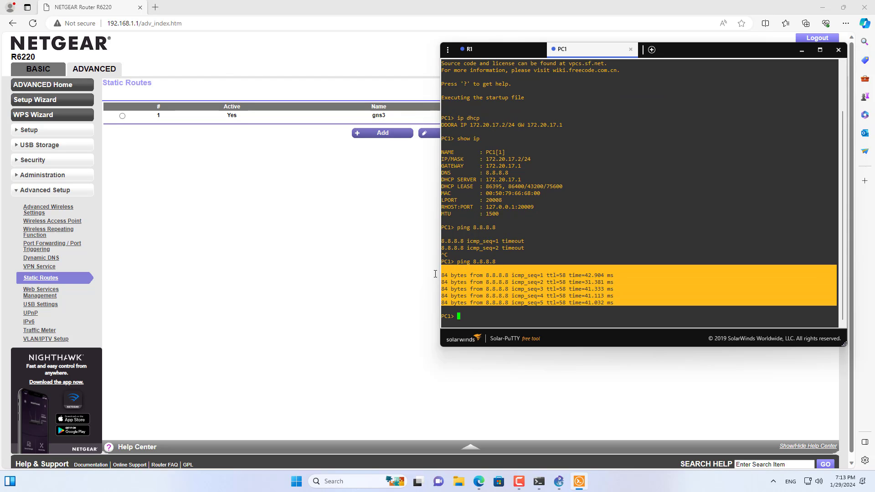
key("Return")
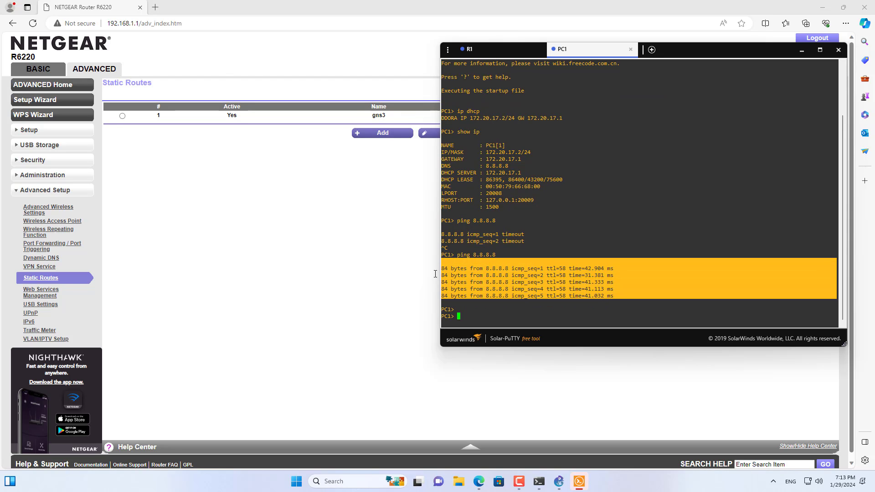
Ping google.com from PC1 to test name resolution, then stop the ping.
type("ping google.com")
key("Return")
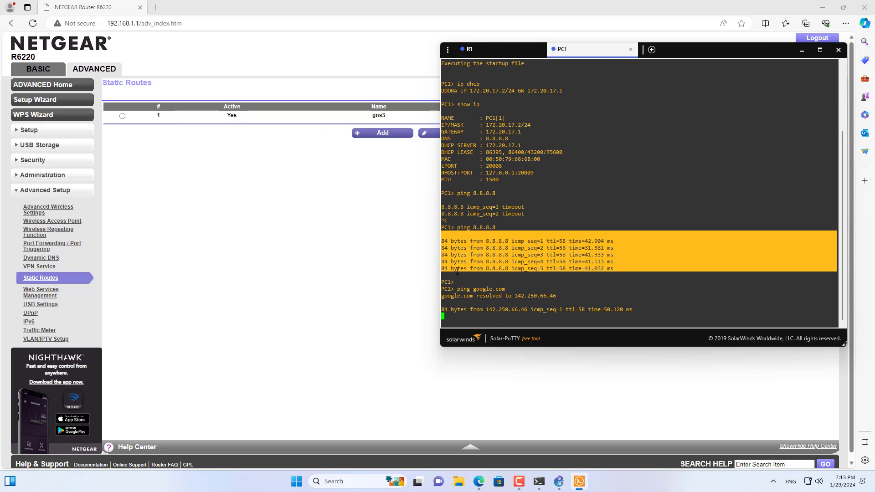
key("Escape")
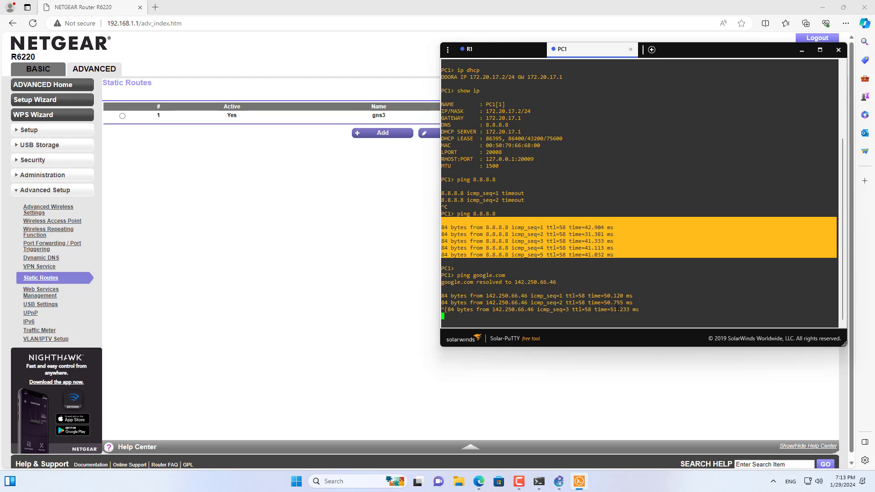
key("ctrl+c")
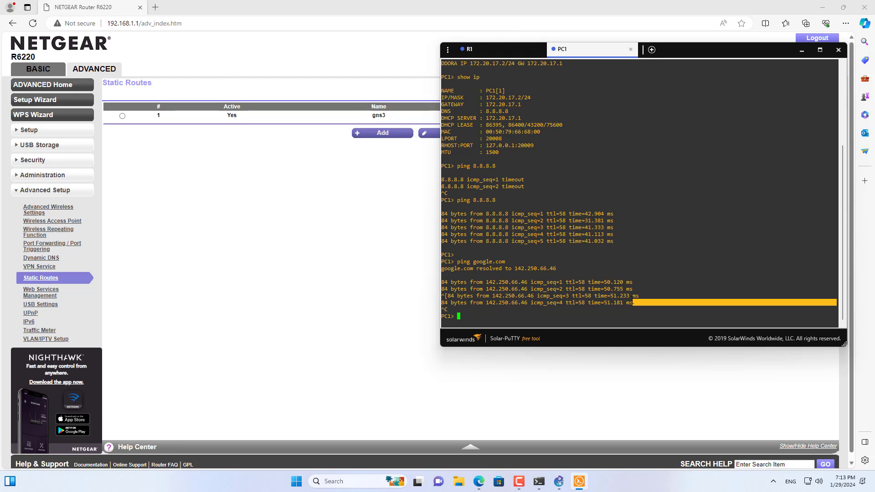